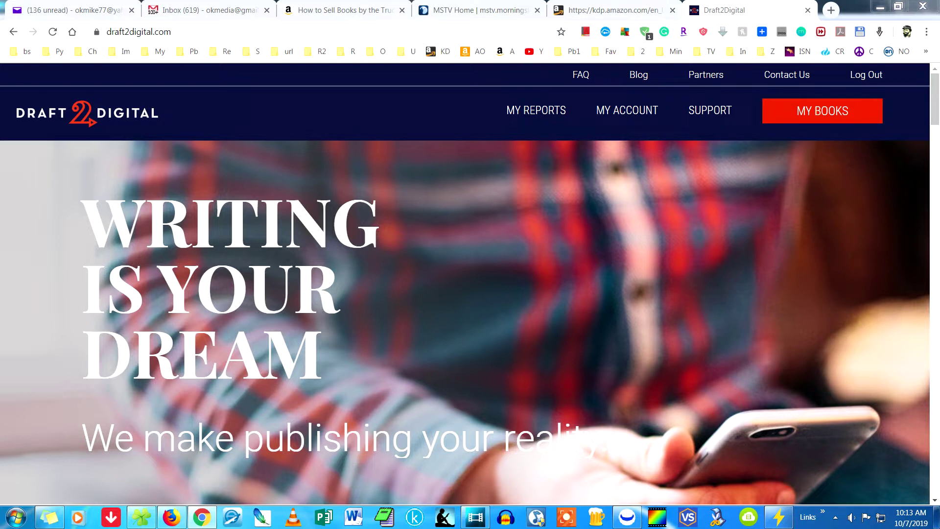
Start a new book and upload Apoc-Revised-2019.docx from the Book Files Revised 2019 folder as its manuscript
{"action": "left_click", "coordinate": [799, 111]}
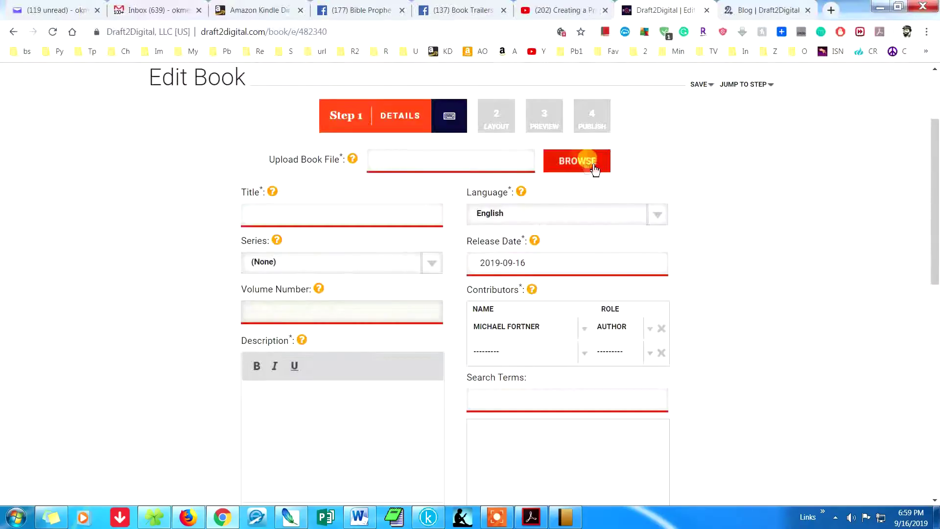
{"action": "left_click", "coordinate": [589, 163]}
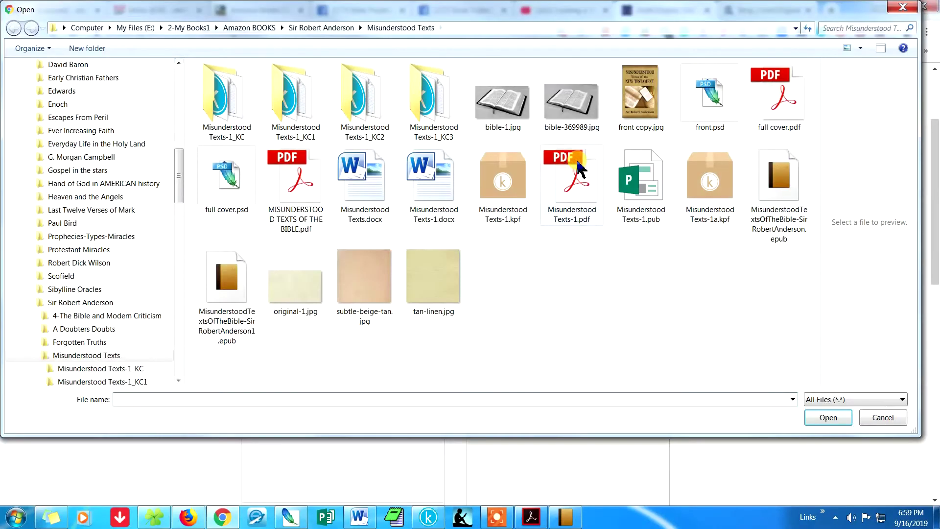
{"action": "left_click_drag", "start_coordinate": [180, 172], "coordinate": [179, 98]}
{"action": "left_click", "coordinate": [61, 275]}
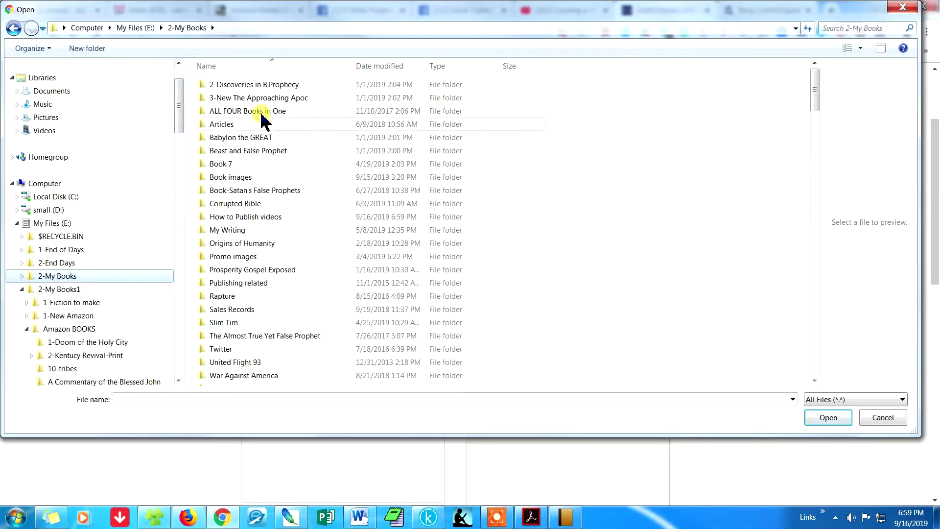
{"action": "double_click", "coordinate": [258, 100]}
{"action": "double_click", "coordinate": [255, 151]}
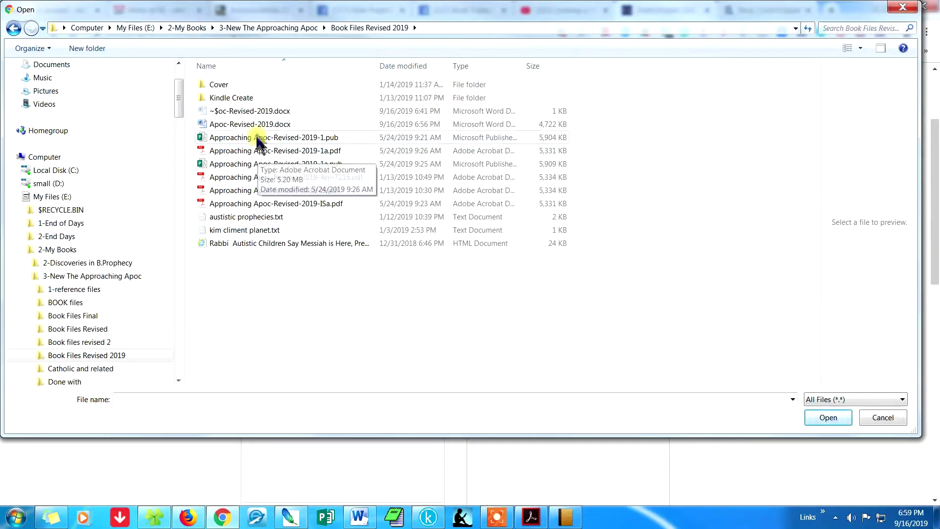
{"action": "left_click", "coordinate": [255, 125]}
{"action": "left_click", "coordinate": [829, 418]}
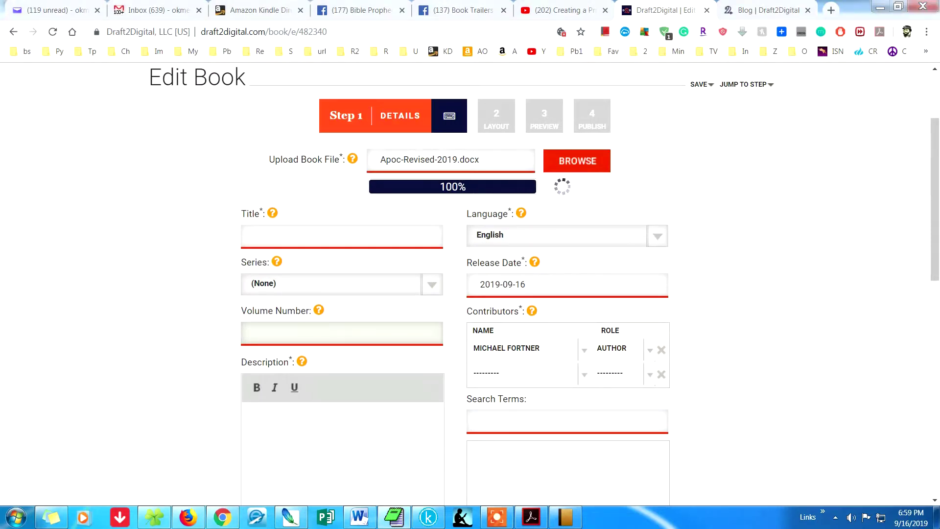
Paste in the book title and assign the book to the Bible Prophecy Revealed series
{"action": "left_click", "coordinate": [281, 240]}
{"action": "key", "text": "ctrl+v"}
{"action": "key", "text": "alt+Tab"}
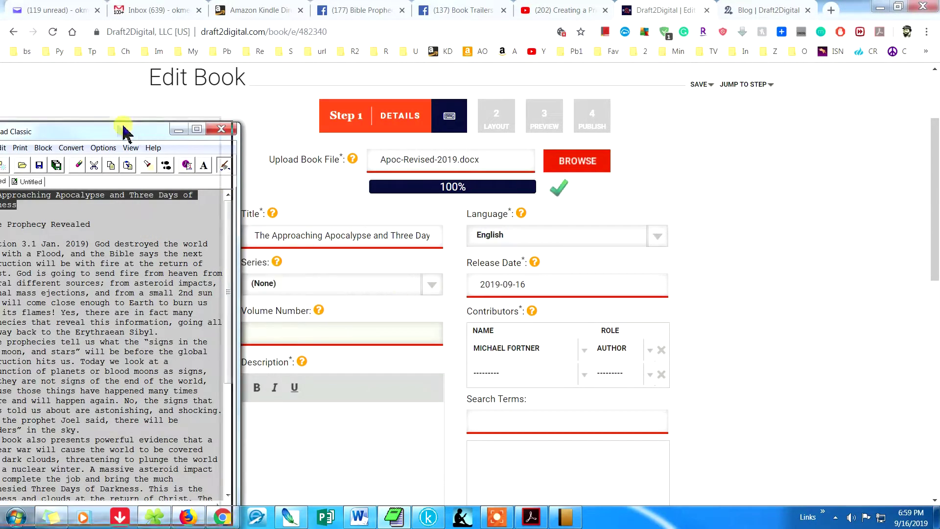
{"action": "left_click_drag", "start_coordinate": [126, 128], "coordinate": [70, 128]}
{"action": "left_click", "coordinate": [432, 286]}
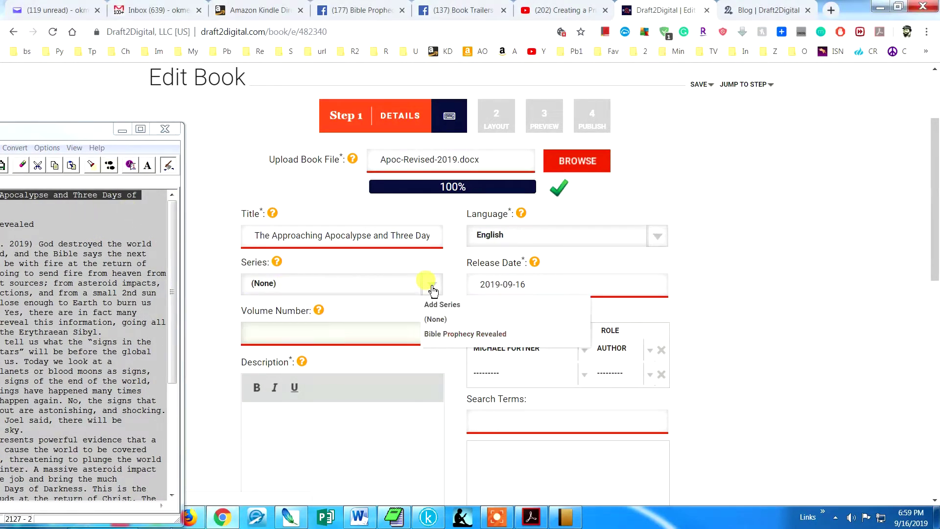
{"action": "left_click", "coordinate": [437, 334]}
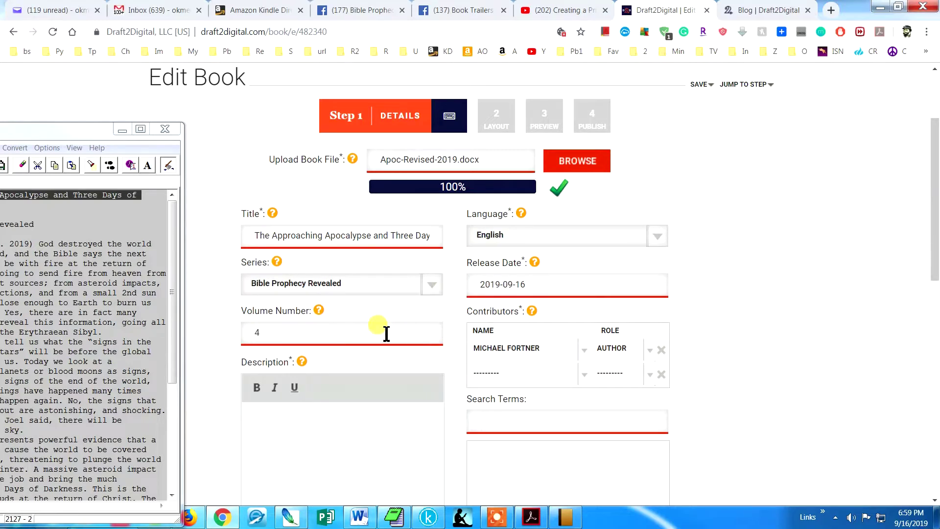
Paste the blurb into the description and delete the title and series lines at its top
{"action": "scroll", "coordinate": [387, 333], "scroll_direction": "down", "scroll_amount": 3}
{"action": "left_click", "coordinate": [98, 256]}
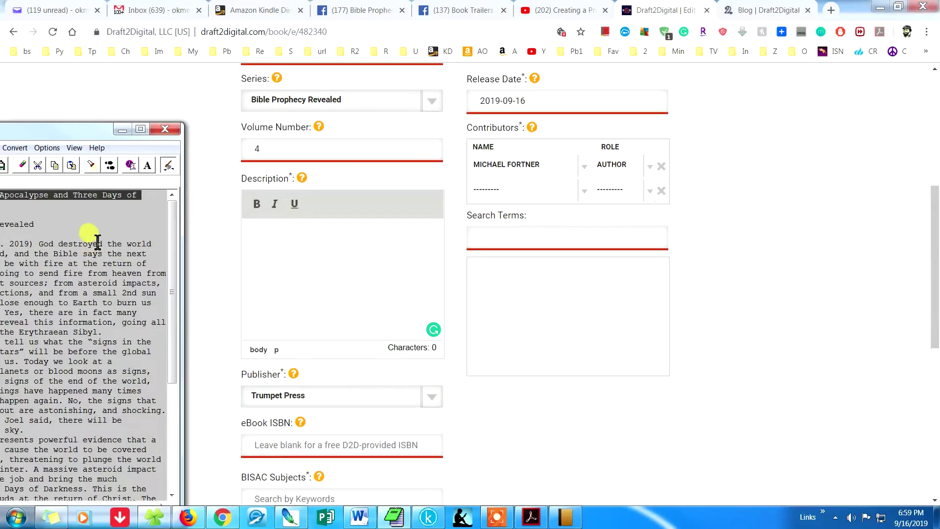
{"action": "key", "text": "ctrl+a"}
{"action": "key", "text": "ctrl+c"}
{"action": "left_click", "coordinate": [259, 259]}
{"action": "key", "text": "ctrl+v"}
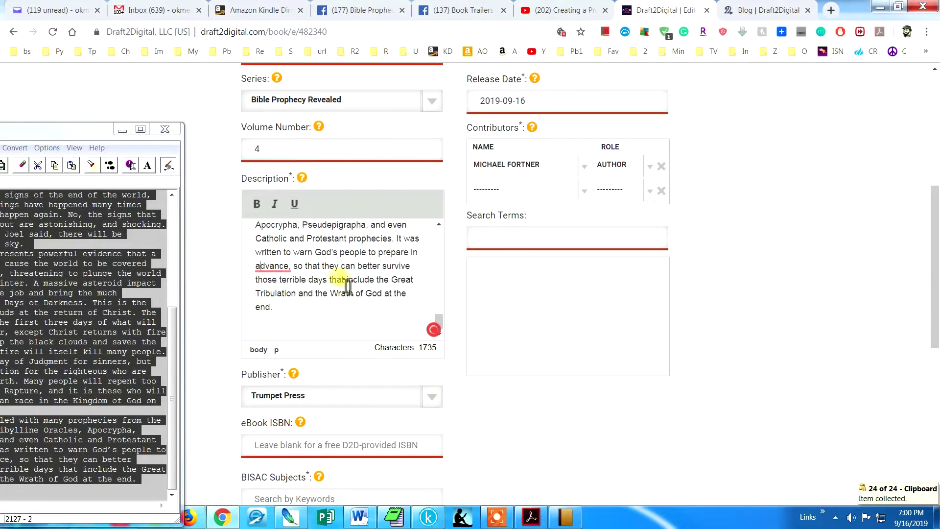
{"action": "scroll", "coordinate": [348, 286], "scroll_direction": "up", "scroll_amount": 10}
{"action": "left_click_drag", "start_coordinate": [367, 277], "coordinate": [222, 223]}
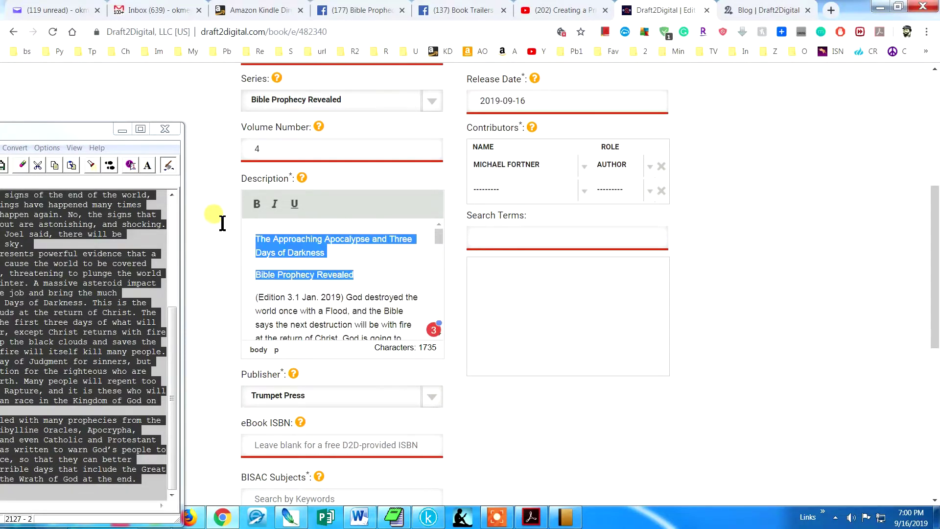
{"action": "key", "text": "Delete"}
Review the search terms and religion BISAC subjects, then save the details and continue to Layout
{"action": "scroll", "coordinate": [345, 312], "scroll_direction": "down", "scroll_amount": 3}
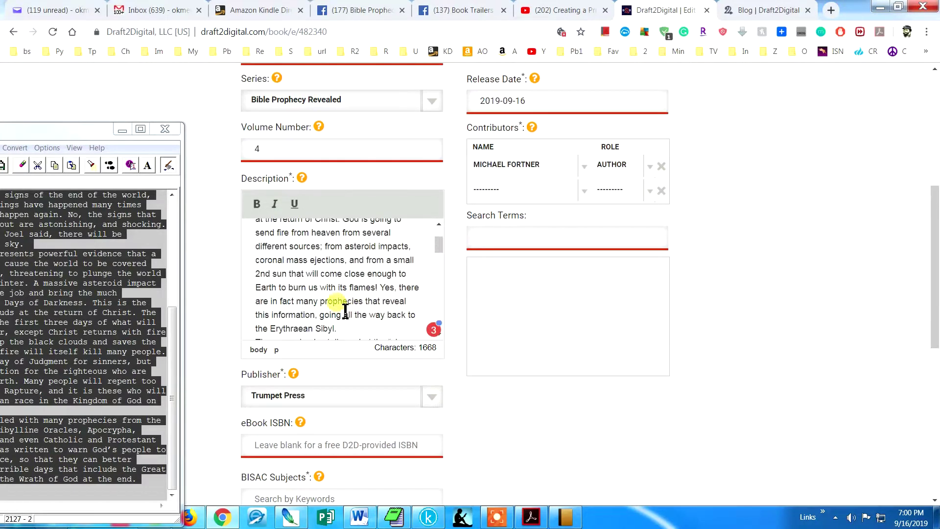
{"action": "mouse_move", "coordinate": [312, 324]}
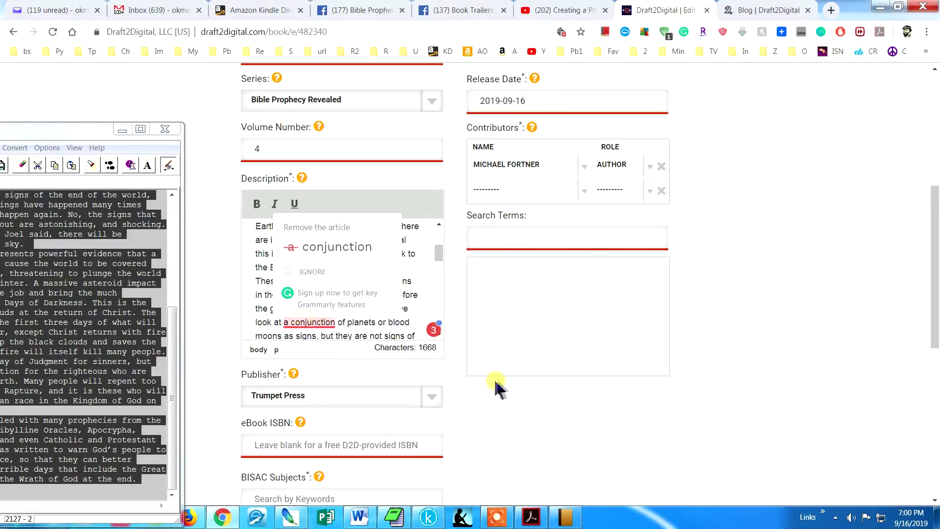
{"action": "scroll", "coordinate": [388, 292], "scroll_direction": "down", "scroll_amount": 3}
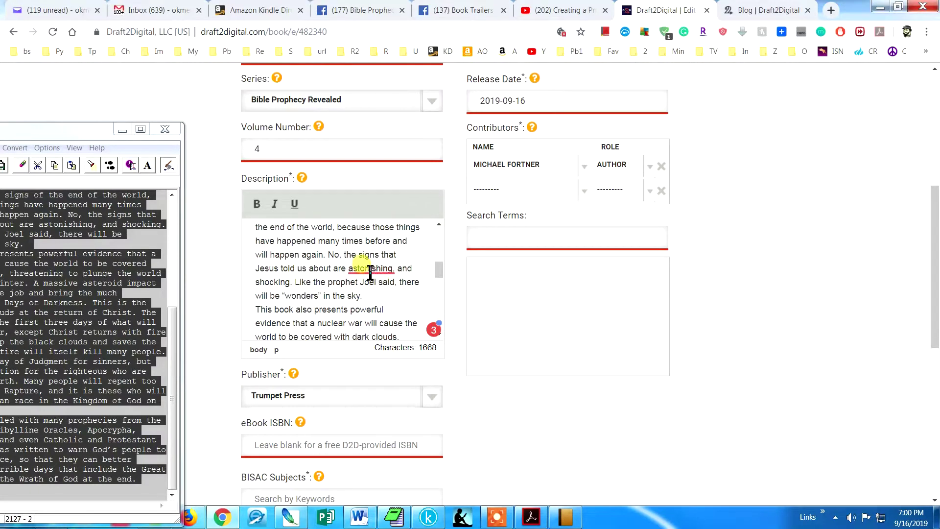
{"action": "scroll", "coordinate": [478, 392], "scroll_direction": "down", "scroll_amount": 4}
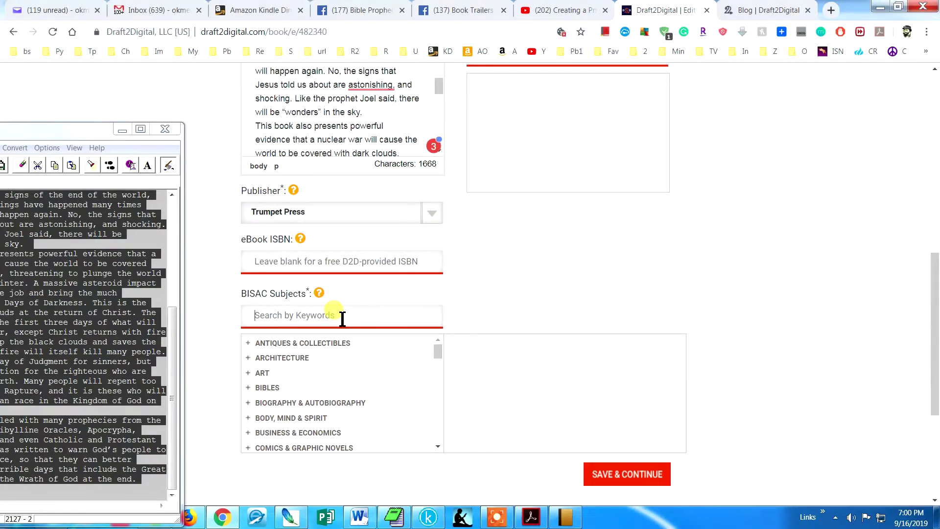
{"action": "left_click", "coordinate": [123, 130]}
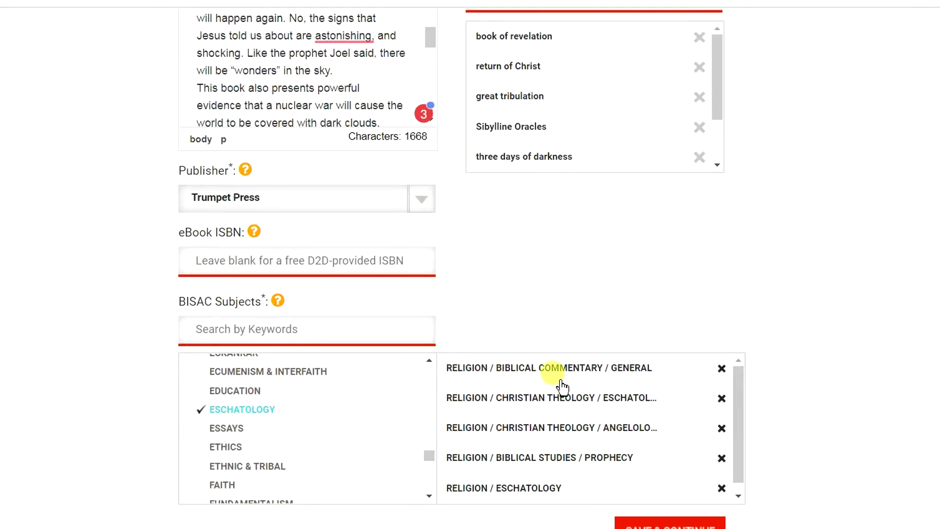
{"action": "scroll", "coordinate": [749, 290], "scroll_direction": "up", "scroll_amount": 5}
{"action": "scroll", "coordinate": [760, 292], "scroll_direction": "up", "scroll_amount": 2}
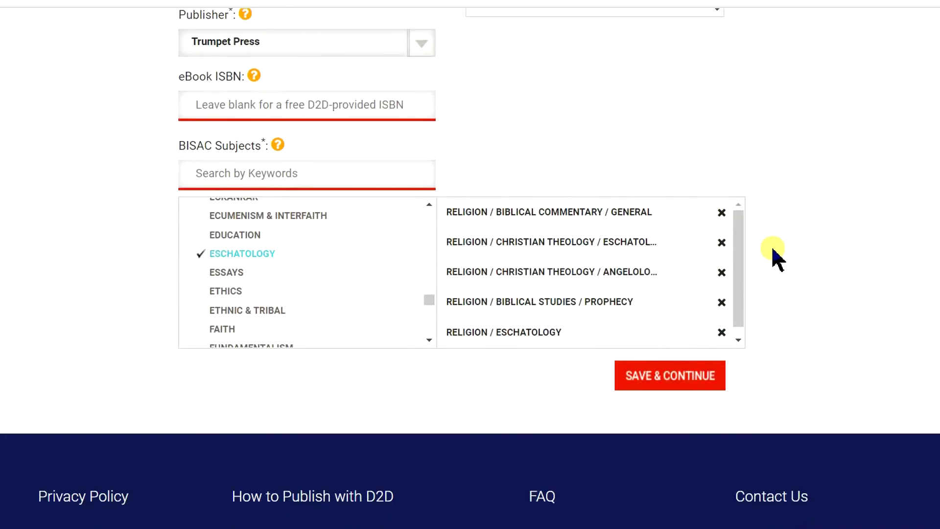
{"action": "scroll", "coordinate": [778, 257], "scroll_direction": "down", "scroll_amount": 2}
{"action": "left_click", "coordinate": [666, 302]}
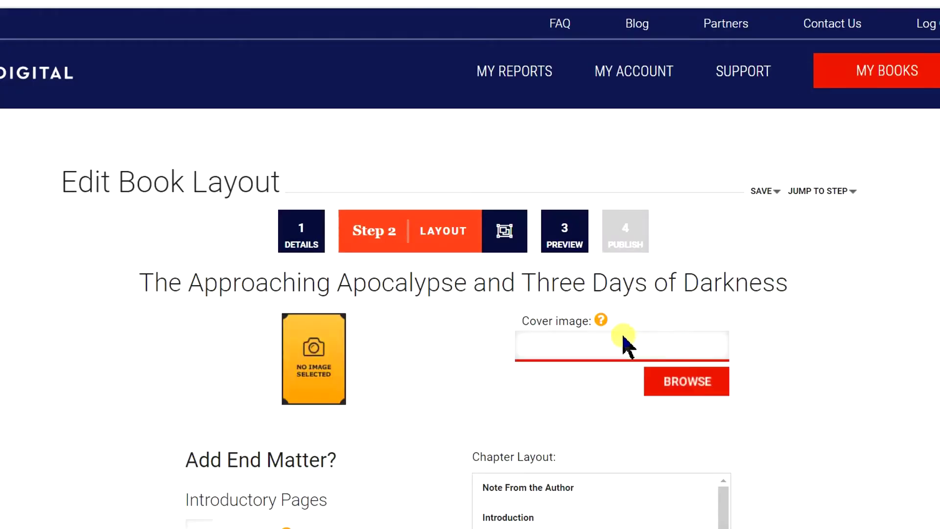
Upload Front-large.jpg from the Cover folder as the book cover
{"action": "scroll", "coordinate": [468, 362], "scroll_direction": "down", "scroll_amount": 2}
{"action": "scroll", "coordinate": [467, 363], "scroll_direction": "down", "scroll_amount": 2}
{"action": "left_click", "coordinate": [678, 230]}
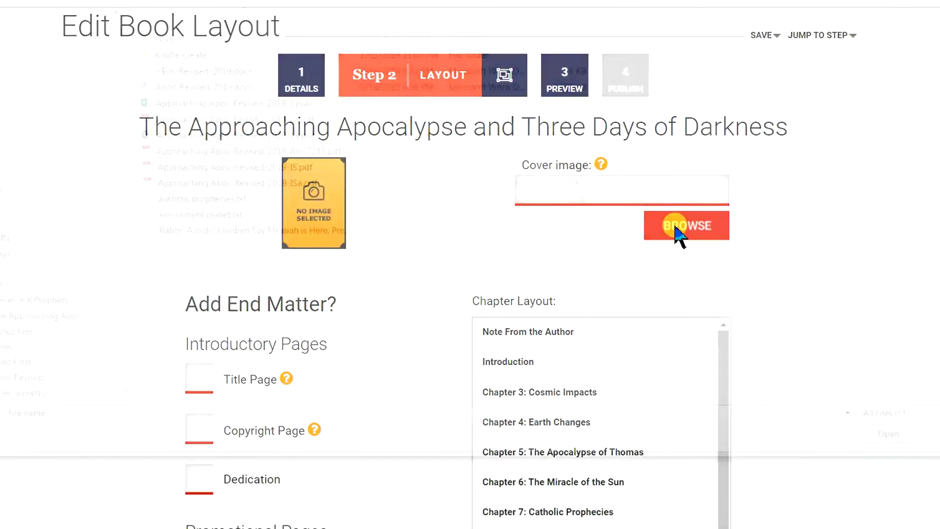
{"action": "double_click", "coordinate": [150, 36]}
{"action": "left_click", "coordinate": [146, 68]}
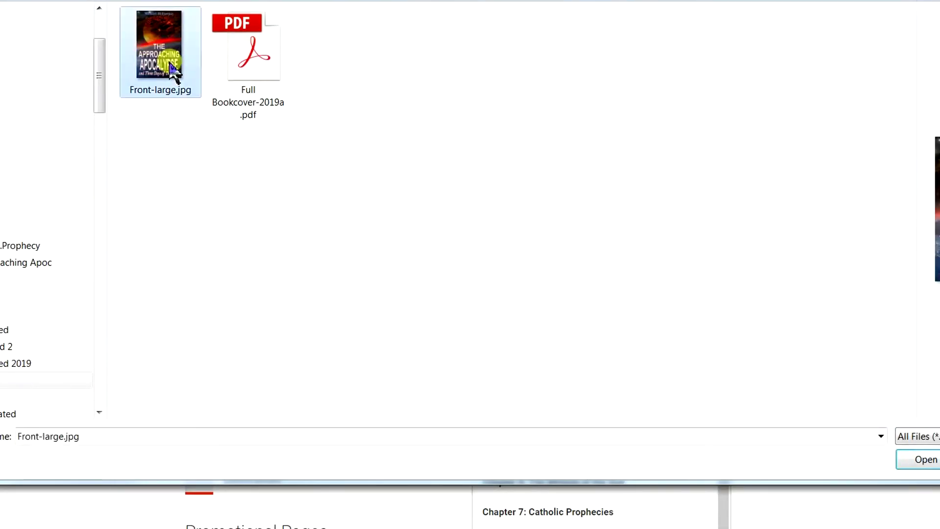
{"action": "left_click", "coordinate": [922, 461]}
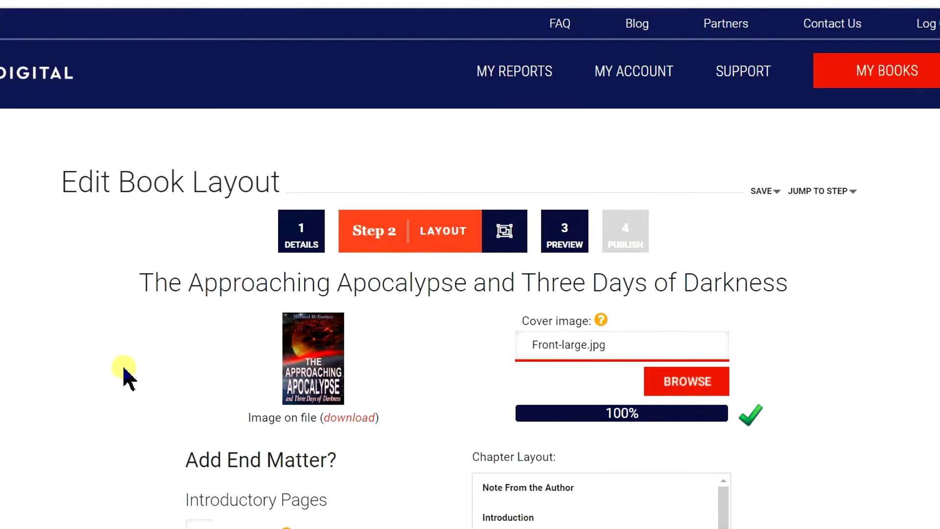
Add an Also By page at the end and a new-release email signup page, and save the layout
{"action": "scroll", "coordinate": [126, 378], "scroll_direction": "down", "scroll_amount": 5}
{"action": "scroll", "coordinate": [137, 343], "scroll_direction": "down", "scroll_amount": 3}
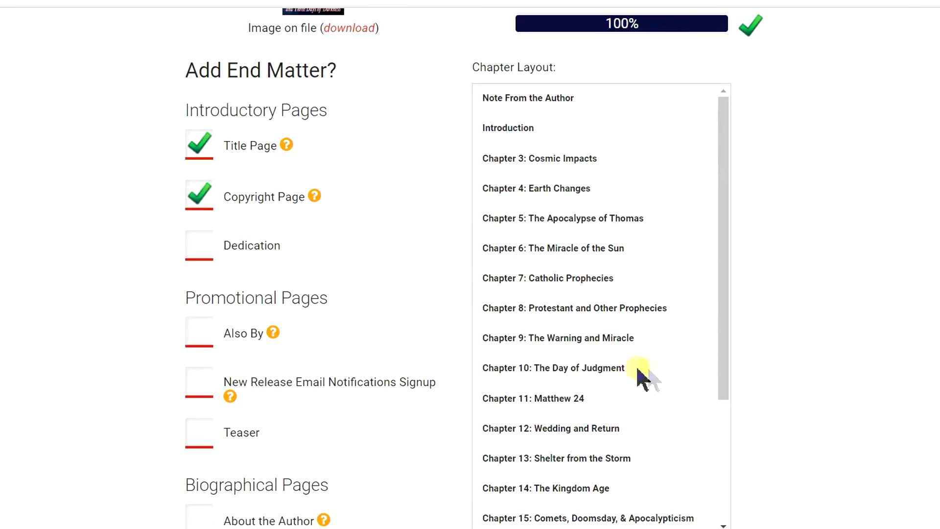
{"action": "left_click_drag", "start_coordinate": [723, 378], "coordinate": [715, 472]}
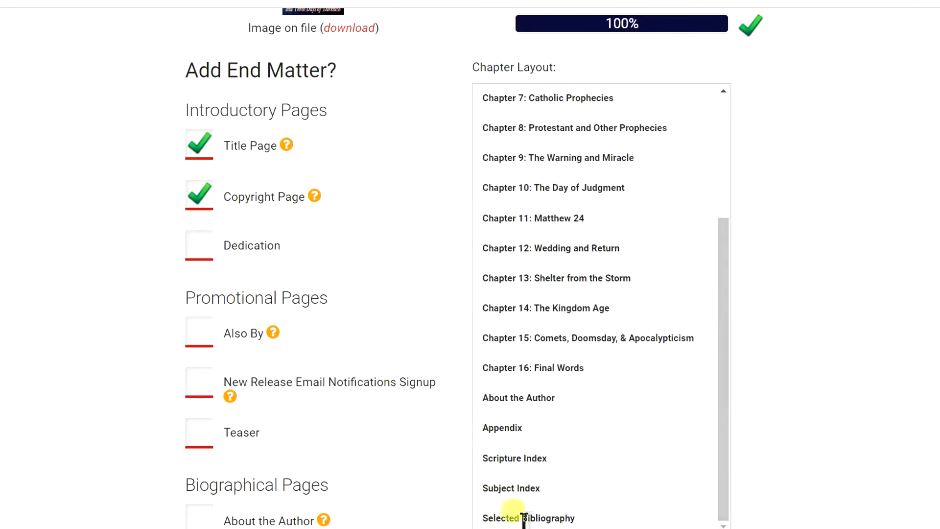
{"action": "scroll", "coordinate": [146, 426], "scroll_direction": "down", "scroll_amount": 2}
{"action": "scroll", "coordinate": [146, 426], "scroll_direction": "down", "scroll_amount": 2}
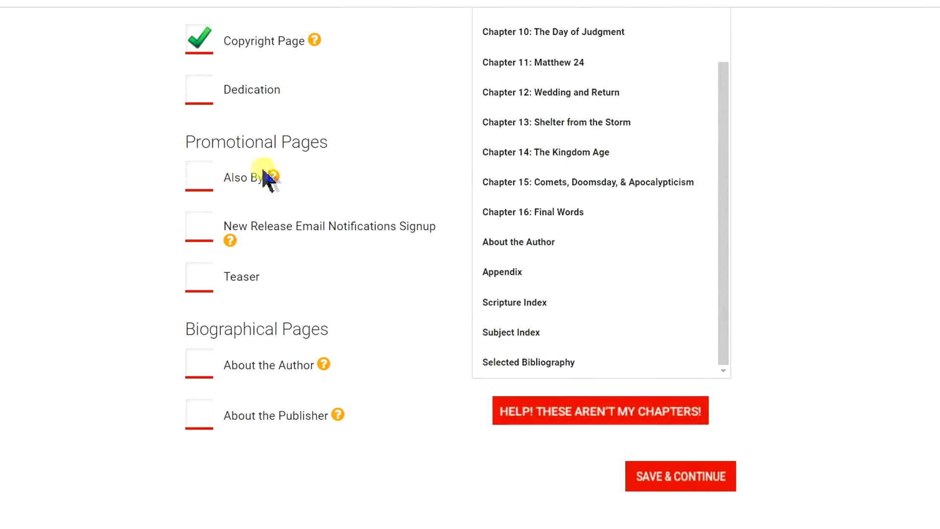
{"action": "mouse_move", "coordinate": [272, 177]}
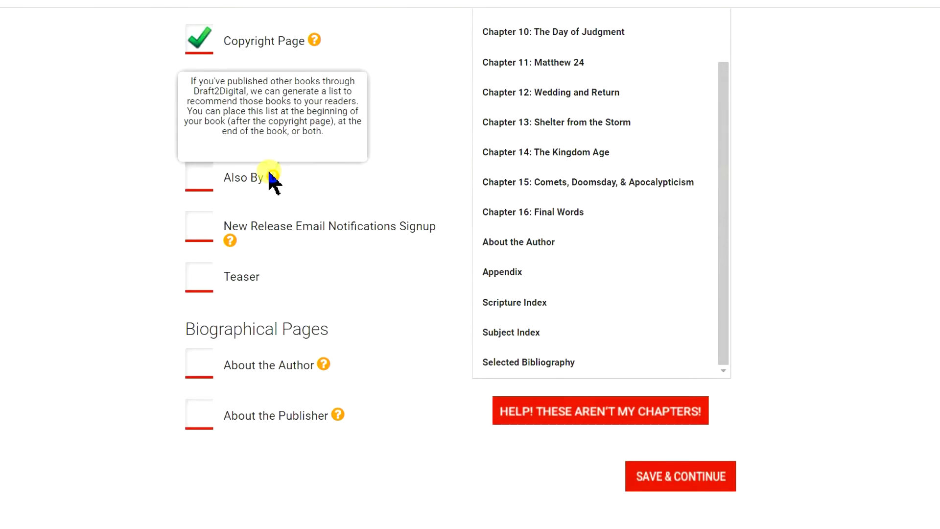
{"action": "left_click", "coordinate": [199, 178]}
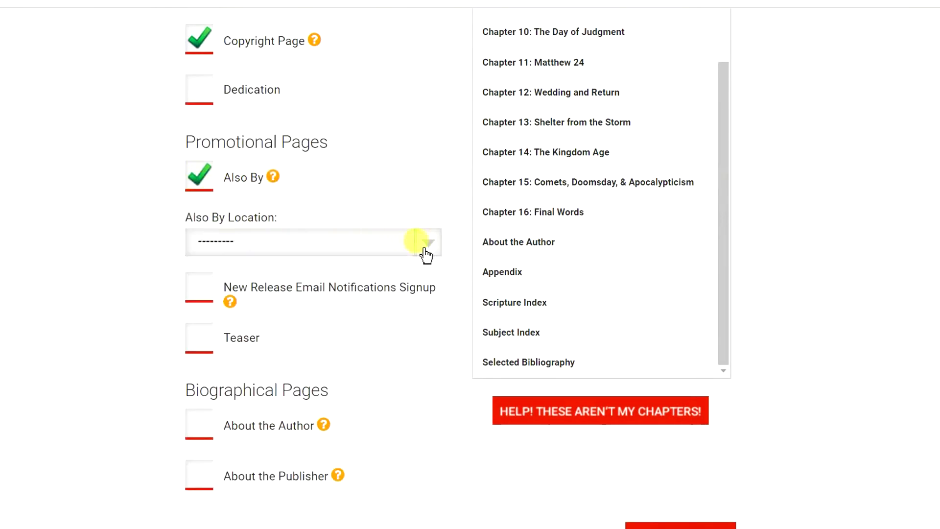
{"action": "left_click", "coordinate": [354, 254]}
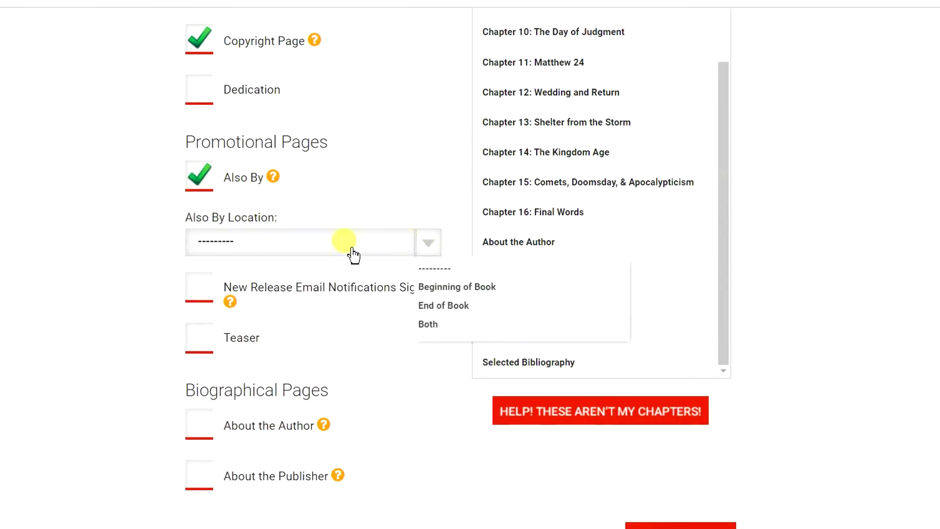
{"action": "left_click", "coordinate": [445, 307]}
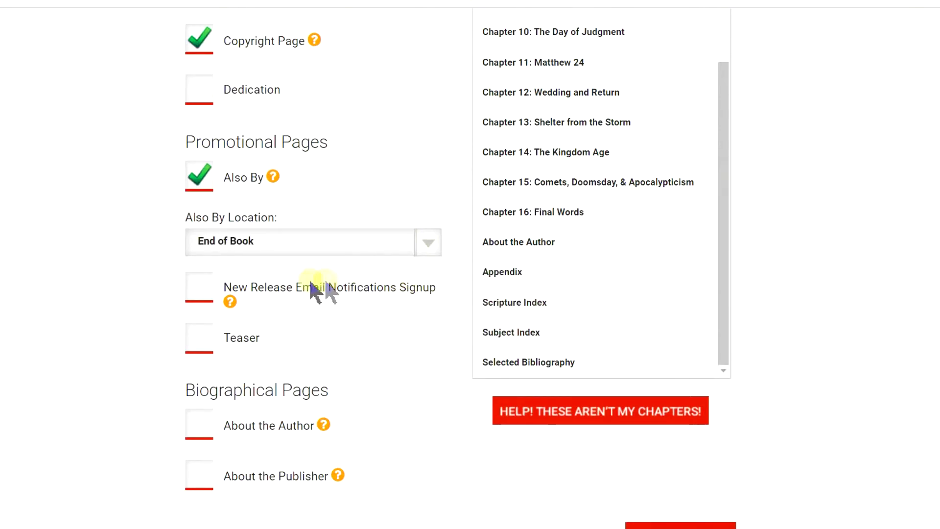
{"action": "left_click", "coordinate": [198, 293]}
{"action": "scroll", "coordinate": [273, 347], "scroll_direction": "down", "scroll_amount": 2}
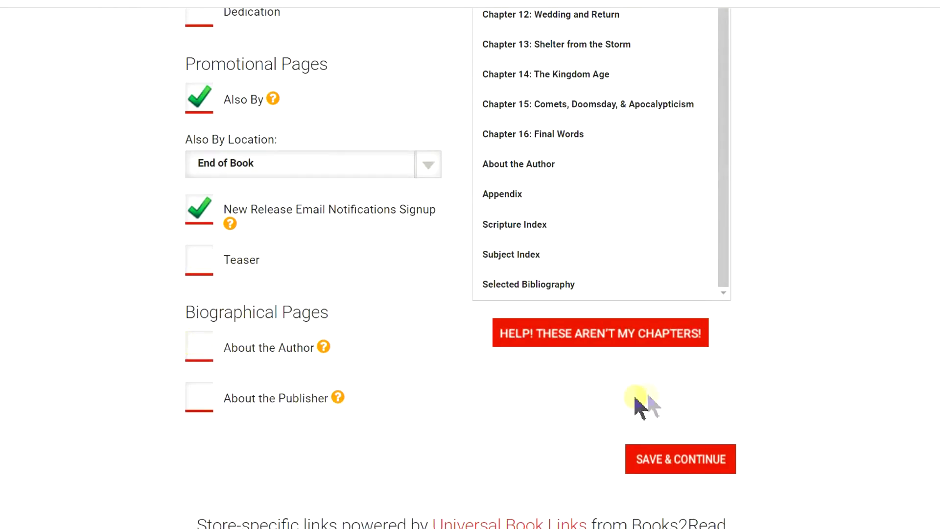
{"action": "left_click", "coordinate": [657, 458]}
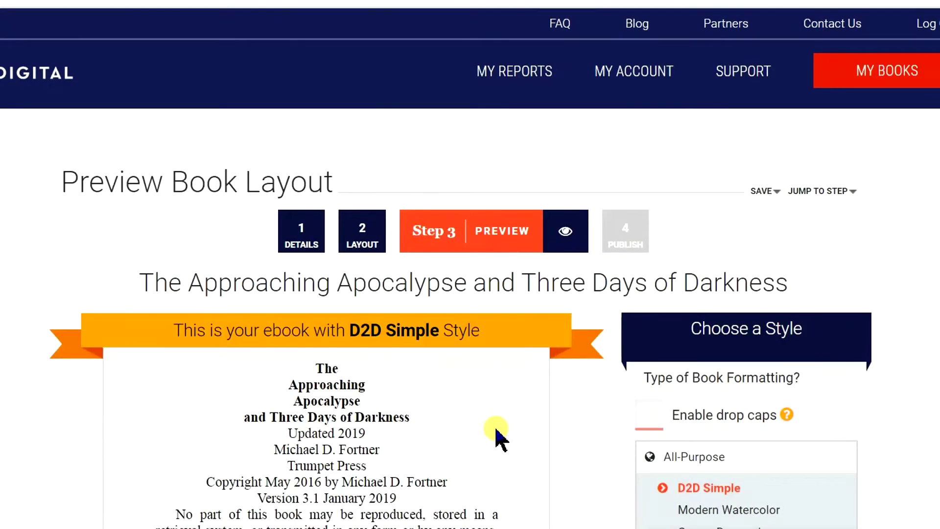
Page through the book preview past the Table of Contents and Note From the Author
{"action": "scroll", "coordinate": [76, 440], "scroll_direction": "down", "scroll_amount": 6}
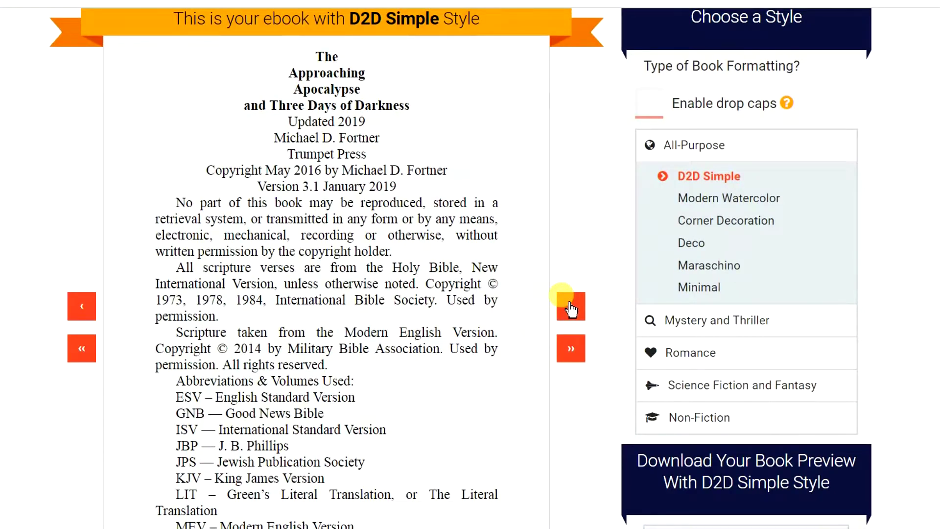
{"action": "left_click_drag", "start_coordinate": [412, 94], "coordinate": [237, 99]}
{"action": "left_click", "coordinate": [377, 237]}
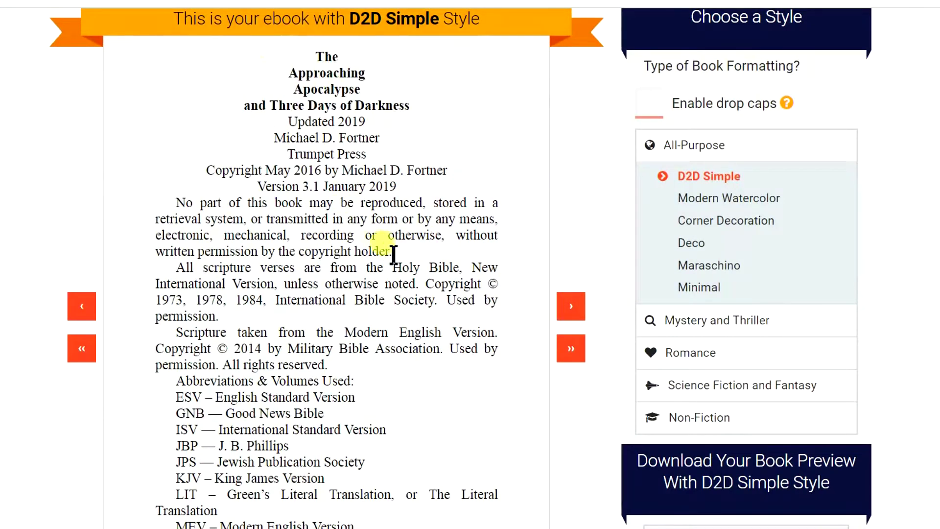
{"action": "left_click", "coordinate": [574, 311]}
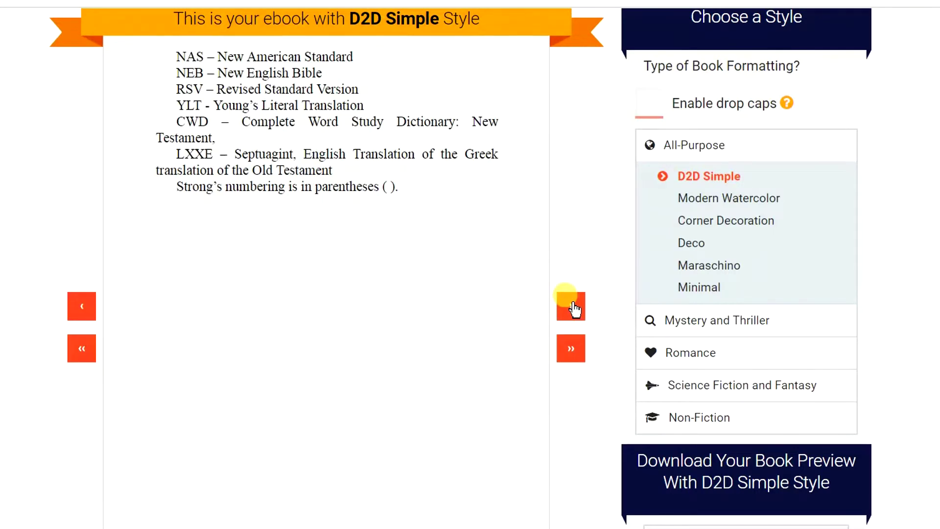
{"action": "left_click", "coordinate": [575, 309]}
{"action": "left_click", "coordinate": [581, 311]}
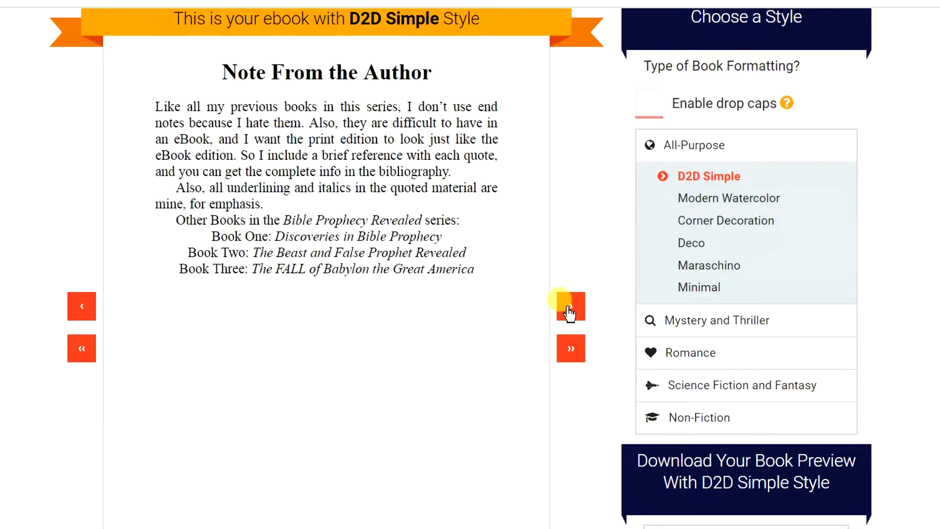
{"action": "left_click", "coordinate": [580, 310]}
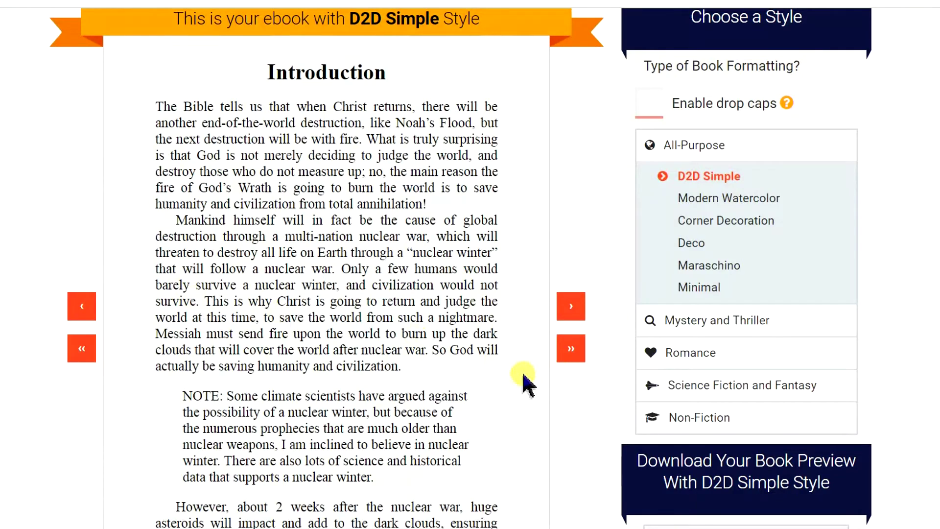
{"action": "left_click", "coordinate": [574, 312]}
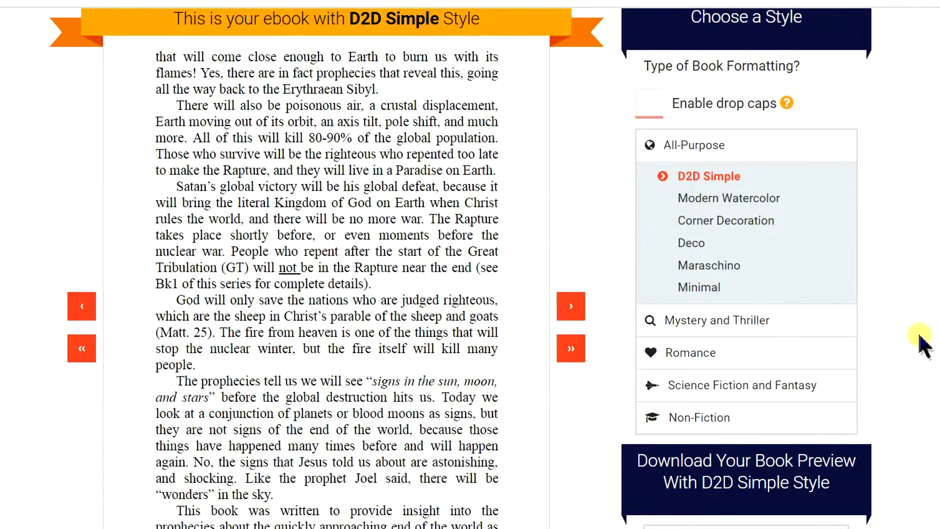
Preview the Modern Watercolor, Corner Decoration, Maraschino, Minimal, D2D Block and Textbook styles
{"action": "left_click", "coordinate": [721, 202]}
{"action": "left_click", "coordinate": [74, 304]}
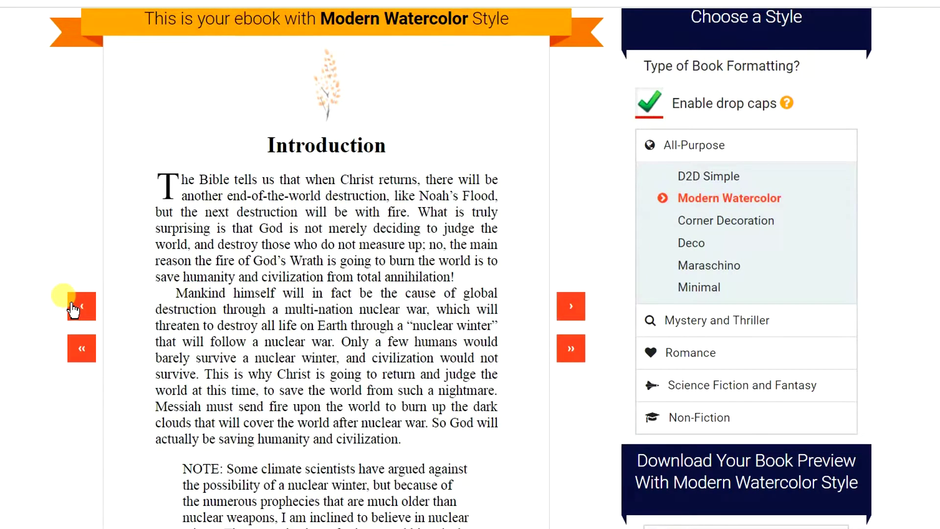
{"action": "left_click", "coordinate": [721, 220]}
{"action": "left_click", "coordinate": [695, 265]}
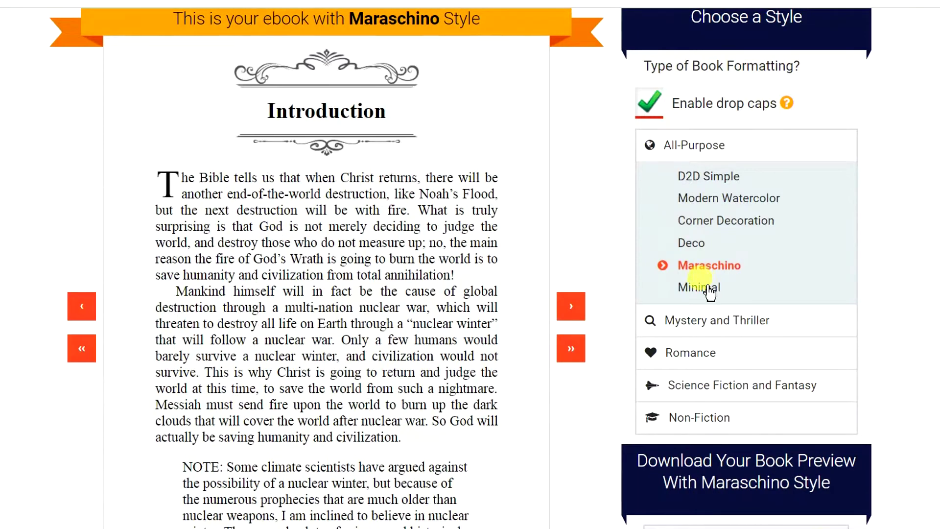
{"action": "left_click", "coordinate": [705, 289]}
{"action": "left_click", "coordinate": [699, 417]}
{"action": "left_click", "coordinate": [705, 306]}
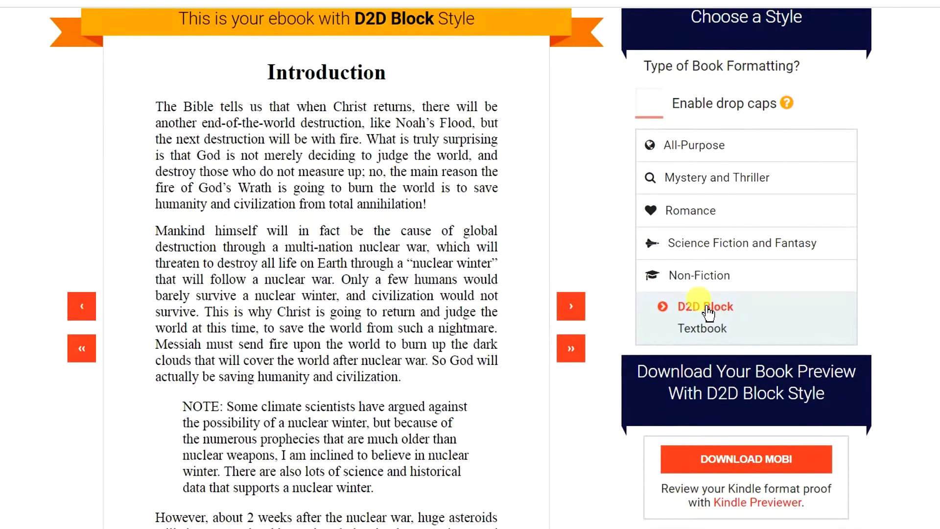
{"action": "left_click", "coordinate": [701, 331]}
Keep drop caps on, return to the D2D Simple style, and approve the manuscript for distribution
{"action": "left_click", "coordinate": [654, 103]}
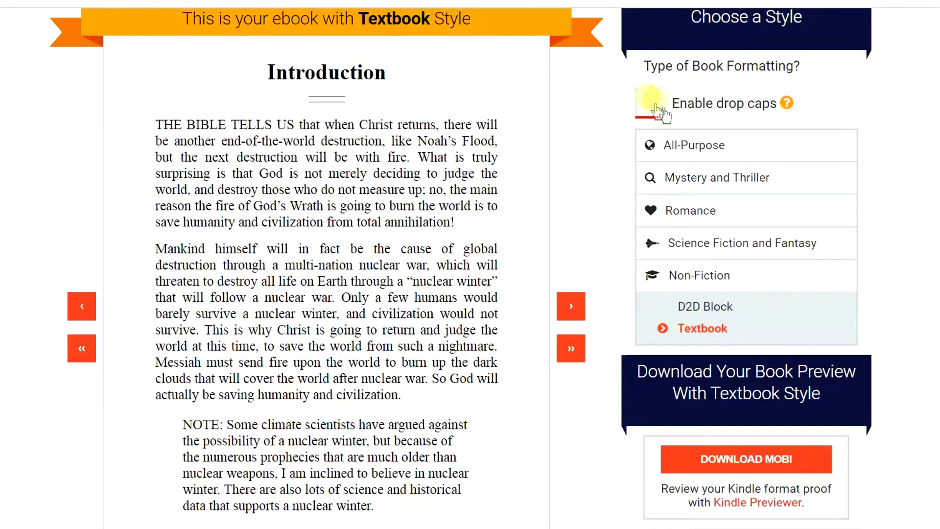
{"action": "scroll", "coordinate": [658, 110], "scroll_direction": "up", "scroll_amount": 2}
{"action": "left_click", "coordinate": [651, 181]}
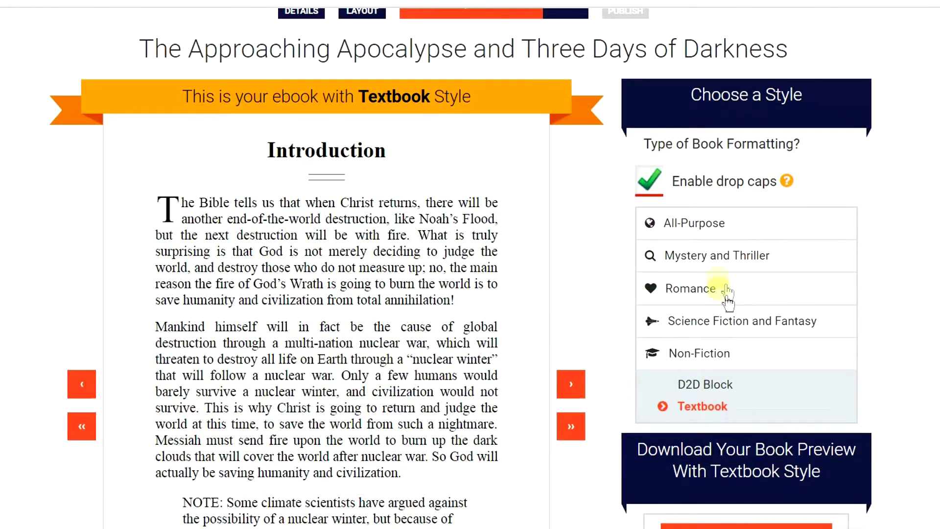
{"action": "left_click", "coordinate": [701, 223]}
{"action": "left_click", "coordinate": [712, 254]}
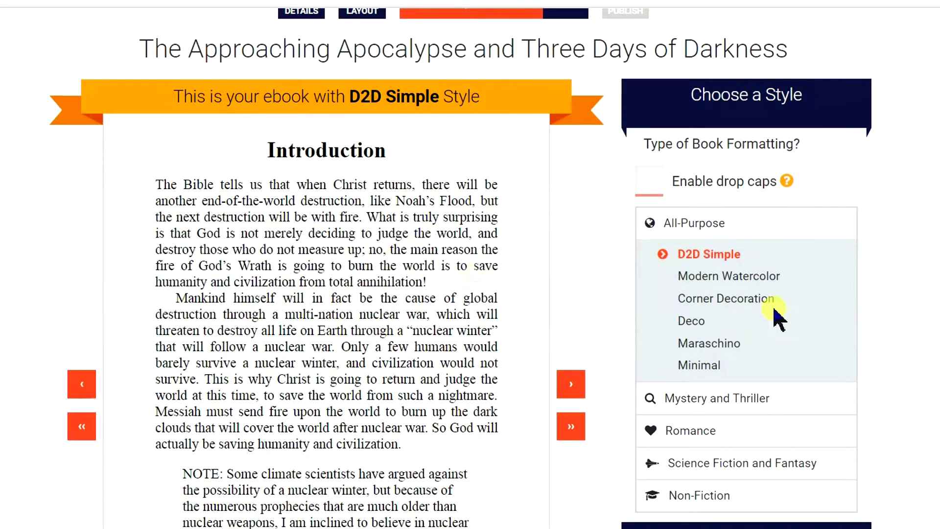
{"action": "scroll", "coordinate": [778, 318], "scroll_direction": "down", "scroll_amount": 10}
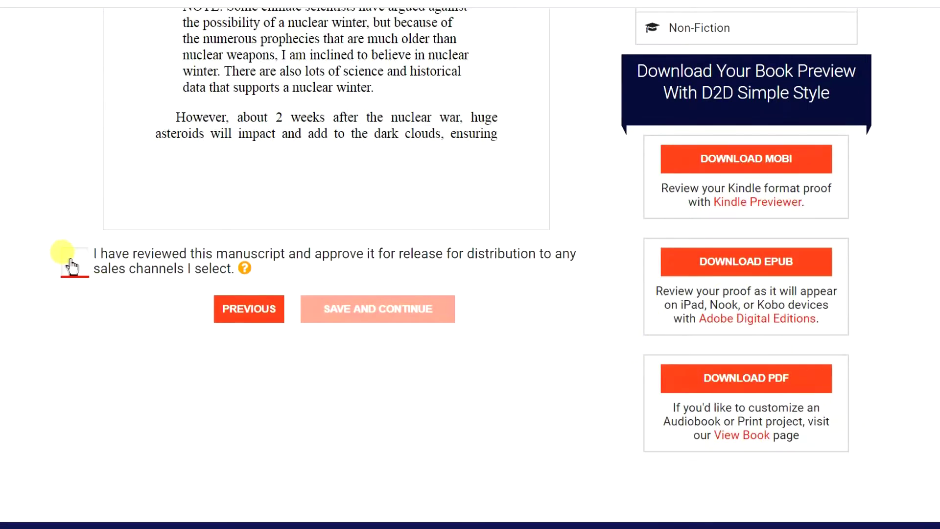
{"action": "left_click", "coordinate": [71, 267]}
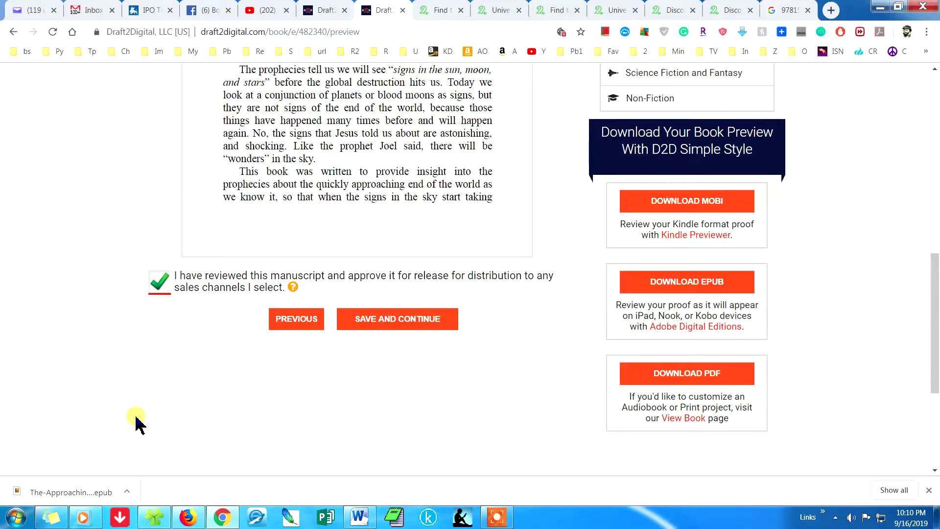
Open the downloaded EPUB proof, check its Table of Contents and sign-up page, then close it
{"action": "left_click", "coordinate": [64, 492]}
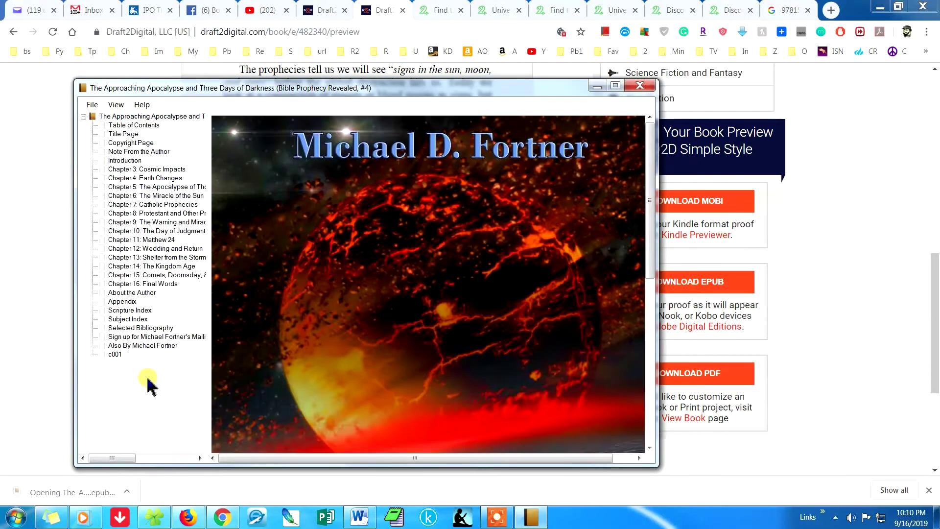
{"action": "scroll", "coordinate": [647, 220], "scroll_direction": "down", "scroll_amount": 5}
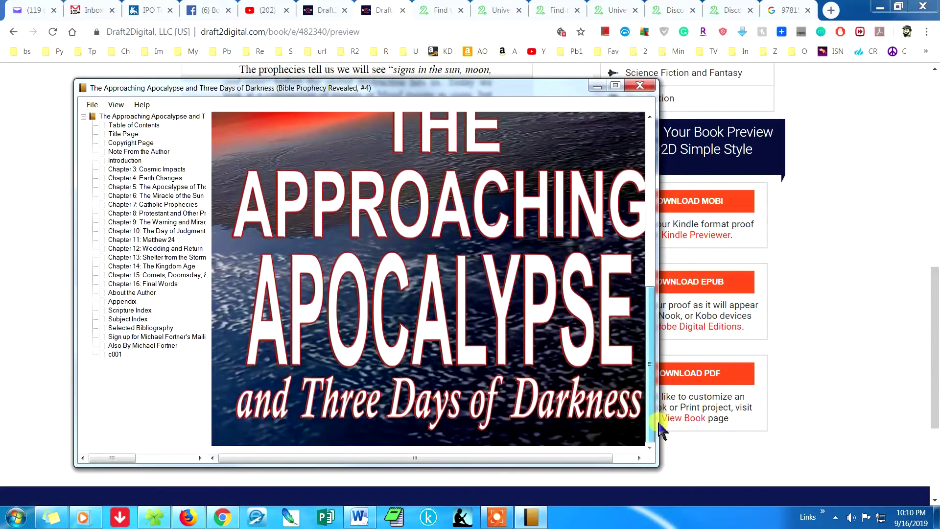
{"action": "left_click", "coordinate": [140, 126]}
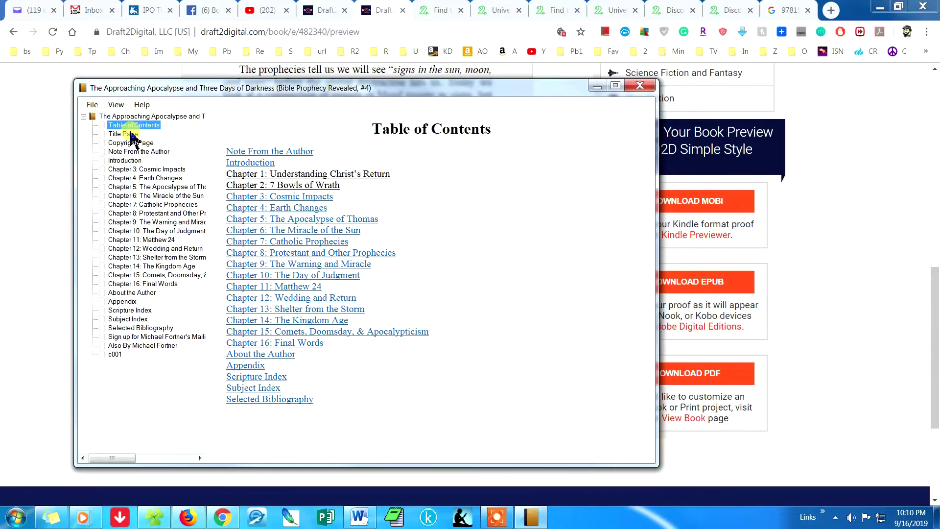
{"action": "scroll", "coordinate": [303, 354], "scroll_direction": "down", "scroll_amount": 2}
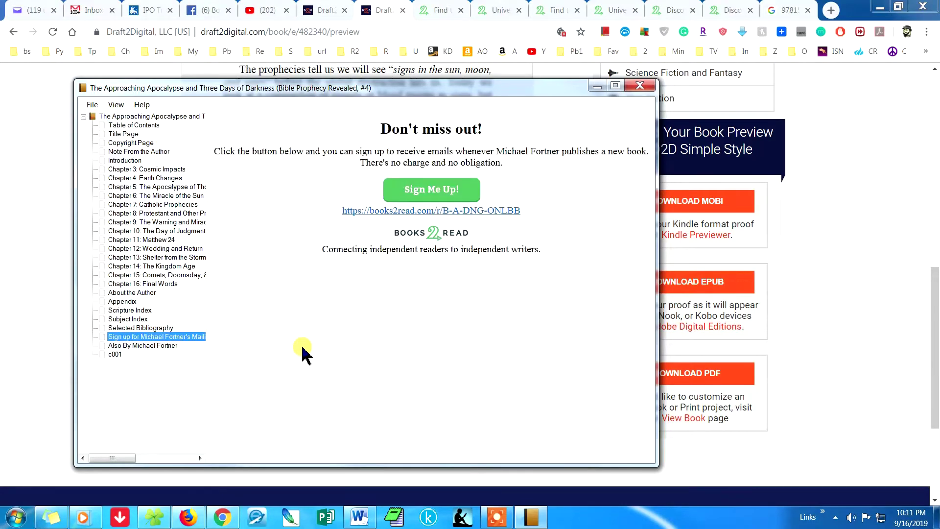
{"action": "left_click", "coordinate": [597, 86]}
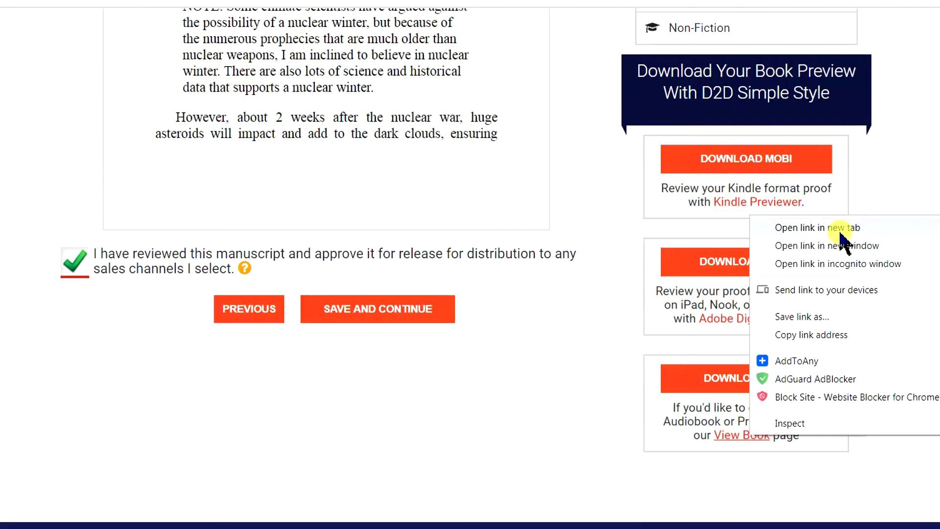
{"action": "left_click", "coordinate": [751, 474]}
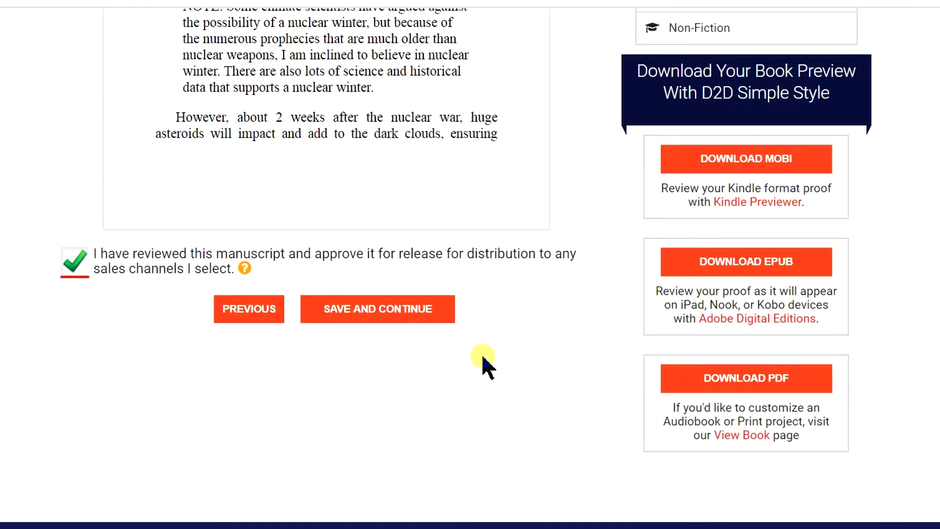
Set the ebook price for $1.78 projected royalties, review all stores and libraries, and submit
{"action": "scroll", "coordinate": [283, 360], "scroll_direction": "down", "scroll_amount": 6}
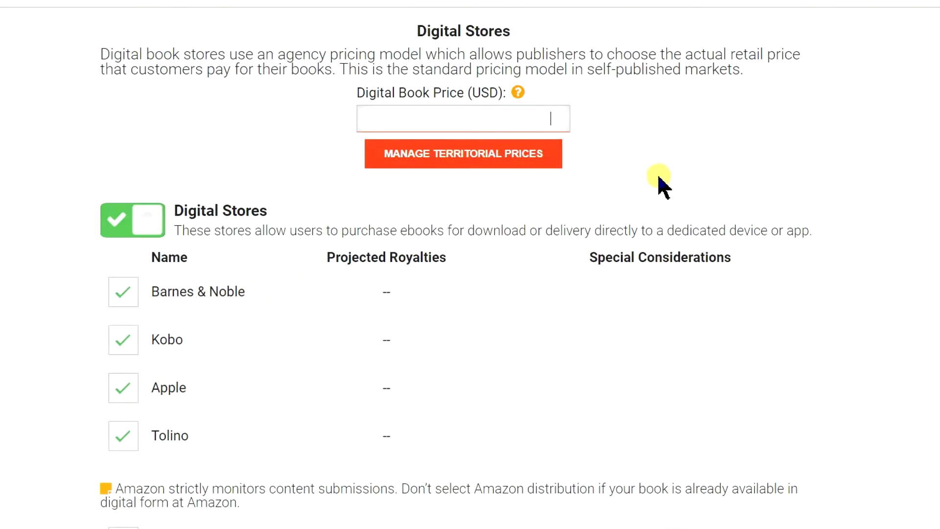
{"action": "type", "text": "2.99"}
{"action": "scroll", "coordinate": [21, 209], "scroll_direction": "down", "scroll_amount": 8}
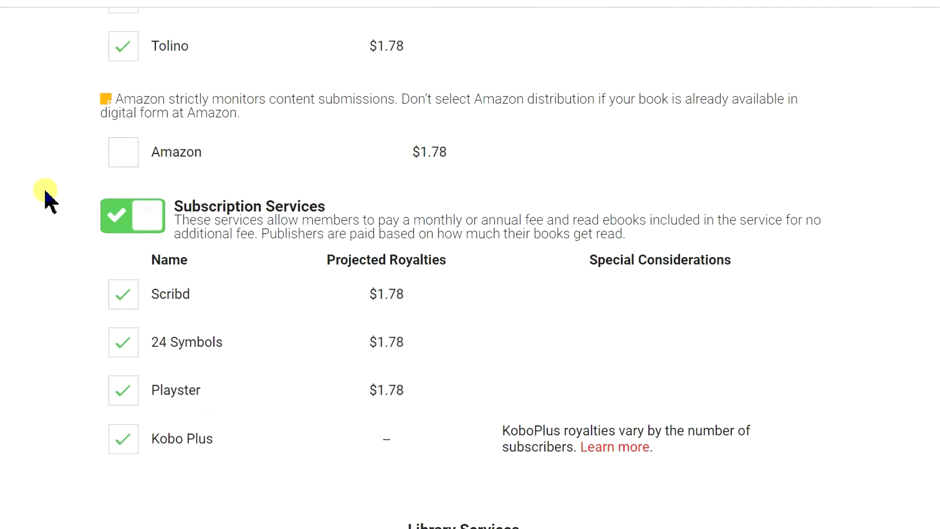
{"action": "scroll", "coordinate": [42, 196], "scroll_direction": "down", "scroll_amount": 6}
{"action": "scroll", "coordinate": [45, 194], "scroll_direction": "down", "scroll_amount": 2}
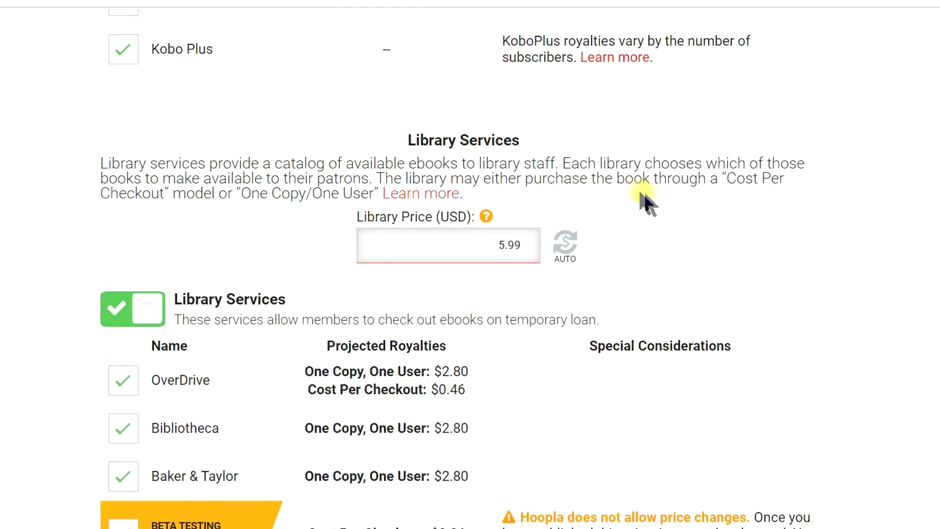
{"action": "scroll", "coordinate": [294, 210], "scroll_direction": "down", "scroll_amount": 1}
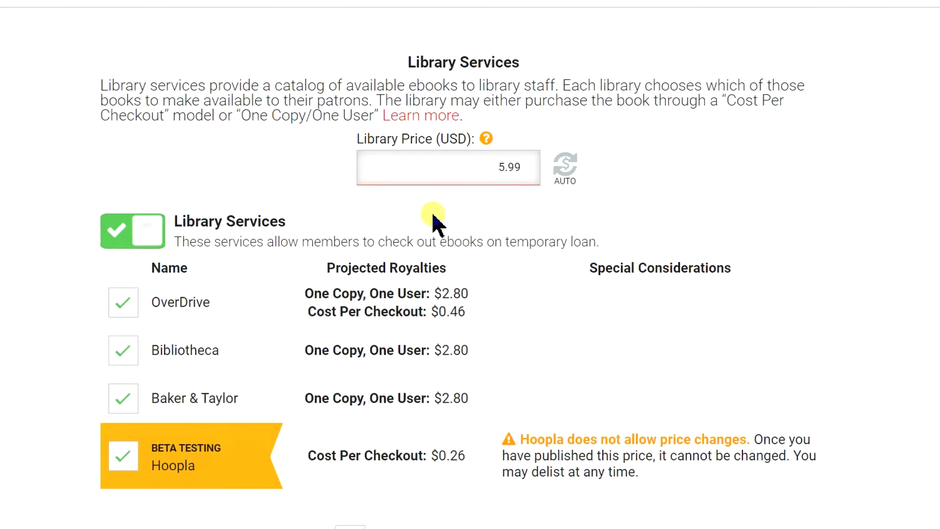
{"action": "scroll", "coordinate": [343, 235], "scroll_direction": "down", "scroll_amount": 2}
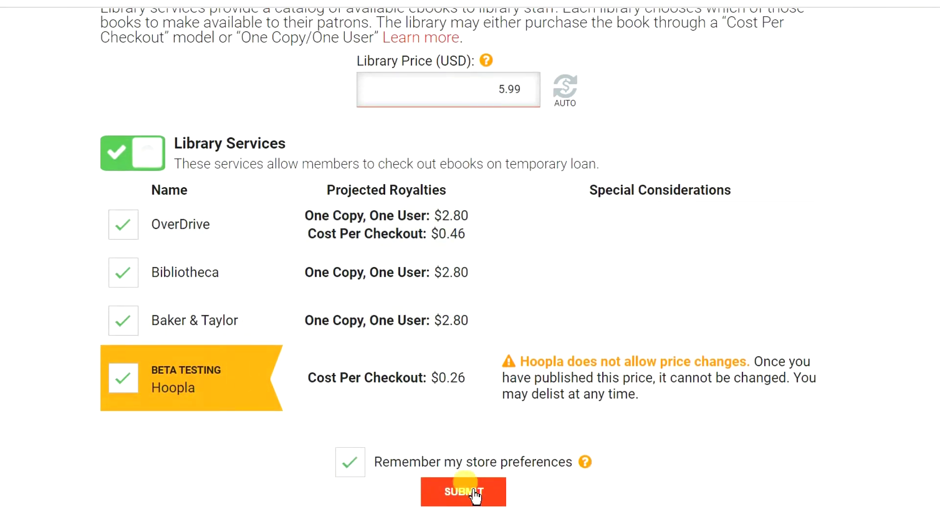
{"action": "left_click", "coordinate": [474, 493]}
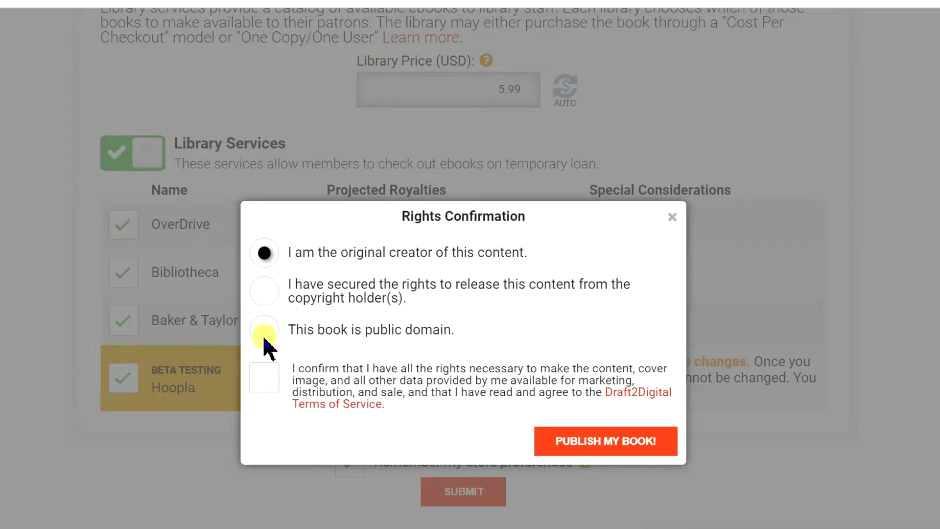
Confirm publishing rights, publish the book to the stores, and highlight the waived $49 fee note
{"action": "left_click", "coordinate": [265, 377]}
{"action": "left_click", "coordinate": [597, 442]}
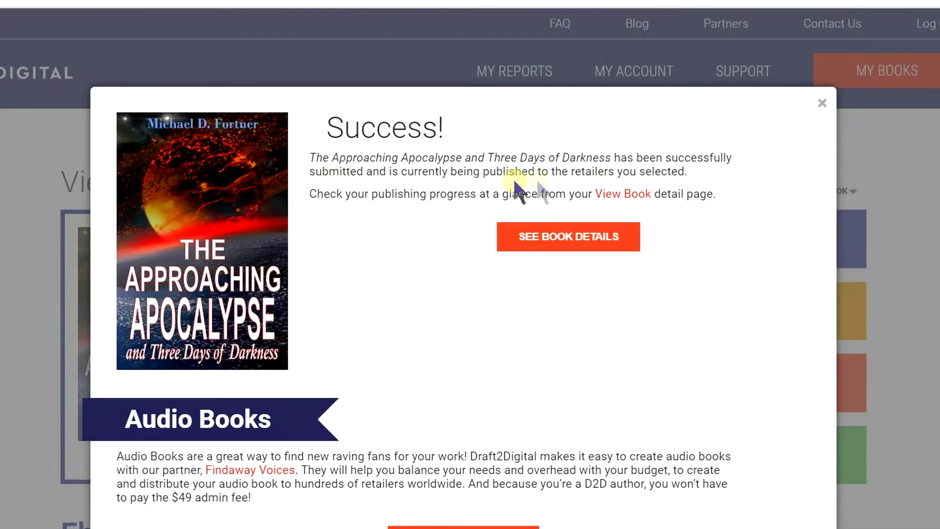
{"action": "scroll", "coordinate": [629, 319], "scroll_direction": "down", "scroll_amount": 5}
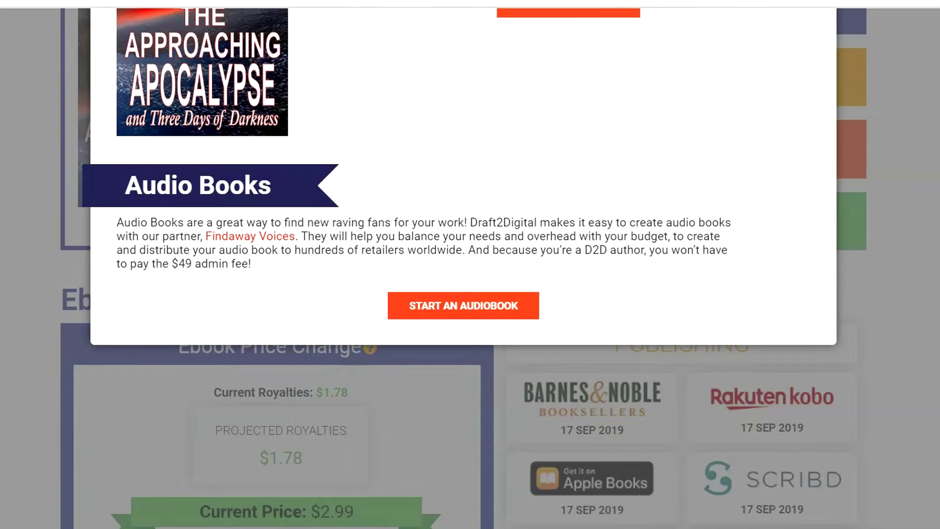
{"action": "left_click_drag", "start_coordinate": [468, 250], "coordinate": [548, 267]}
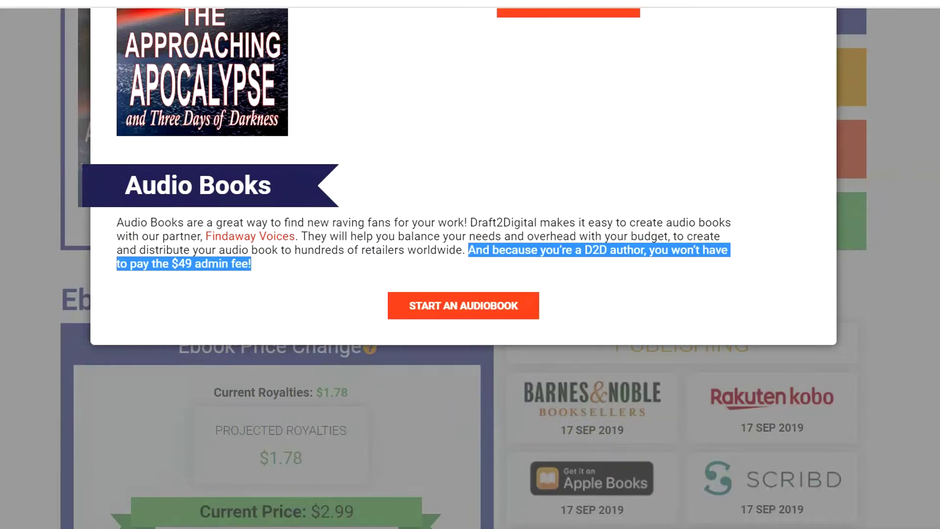
Review the ebook's downloadable file types without downloading any
{"action": "scroll", "coordinate": [556, 321], "scroll_direction": "down", "scroll_amount": 8}
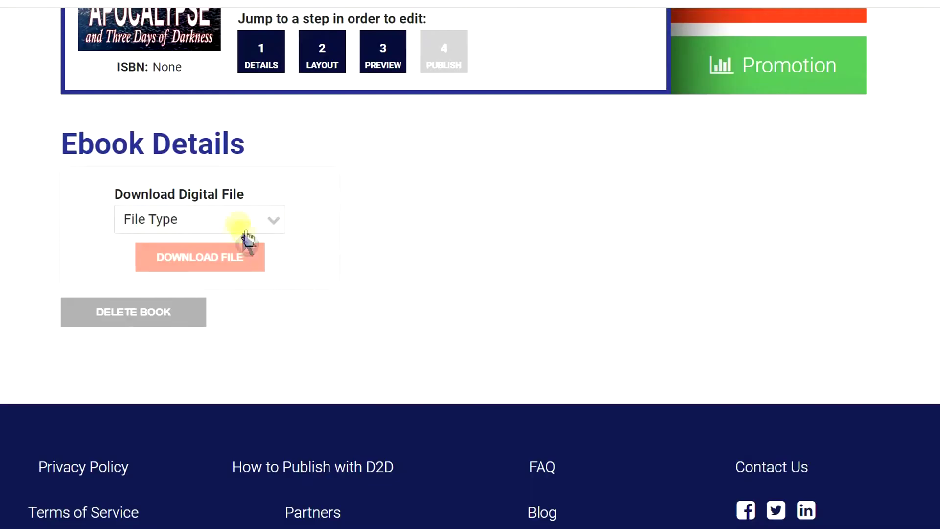
{"action": "left_click", "coordinate": [245, 228]}
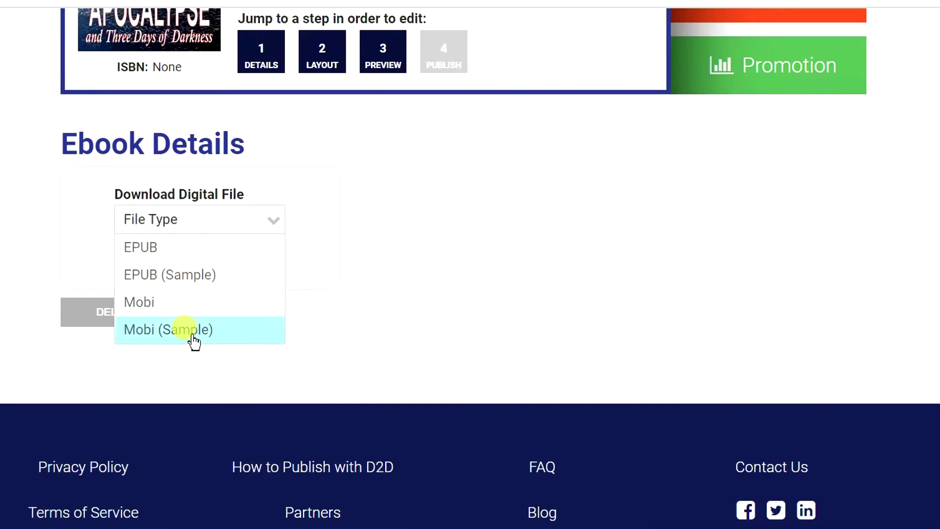
{"action": "left_click", "coordinate": [615, 227]}
{"action": "scroll", "coordinate": [642, 237], "scroll_direction": "up", "scroll_amount": 3}
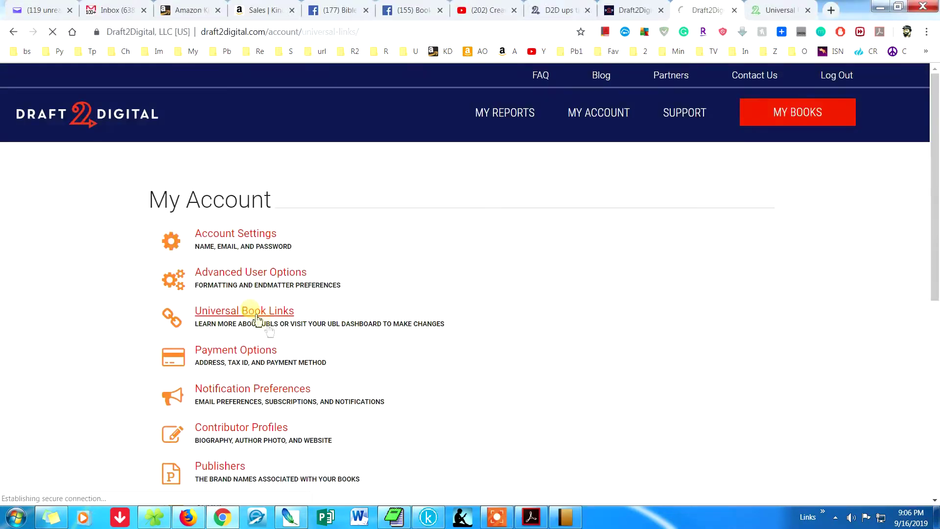
Go from the account's Universal Book Links page to the Books2Read UBL dashboard and browse the book list
{"action": "left_click", "coordinate": [248, 311]}
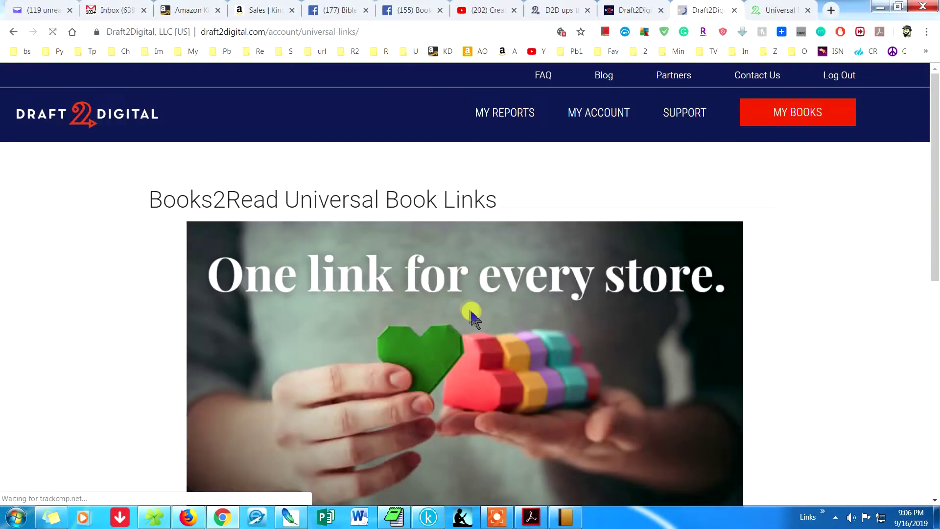
{"action": "scroll", "coordinate": [470, 316], "scroll_direction": "down", "scroll_amount": 6}
{"action": "left_click", "coordinate": [430, 264]}
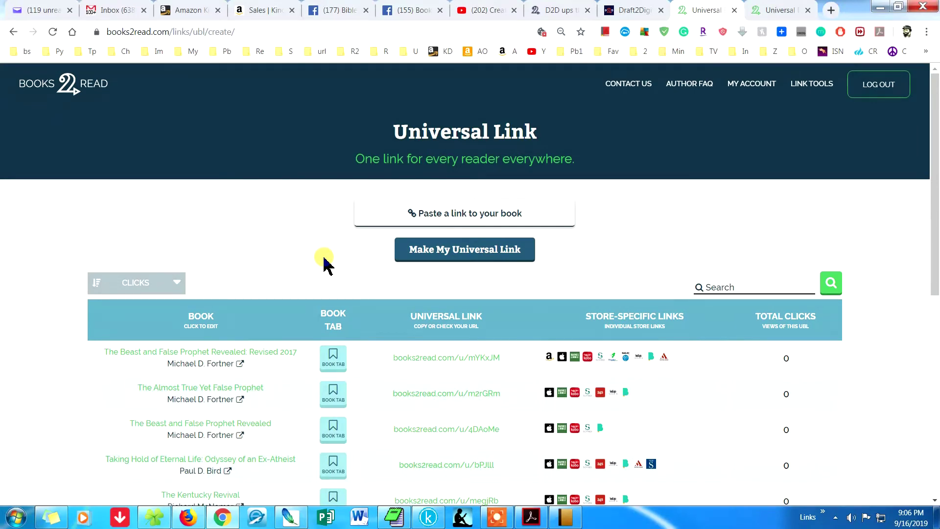
{"action": "scroll", "coordinate": [324, 264], "scroll_direction": "down", "scroll_amount": 3}
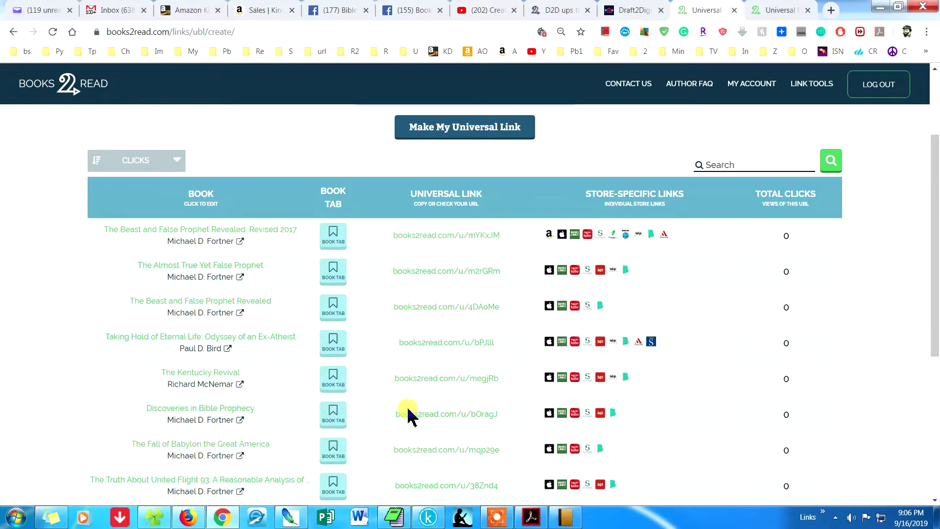
Create a universal link from the pasted Amazon link for Discoveries in Bible Prophecy
{"action": "scroll", "coordinate": [367, 313], "scroll_direction": "up", "scroll_amount": 3}
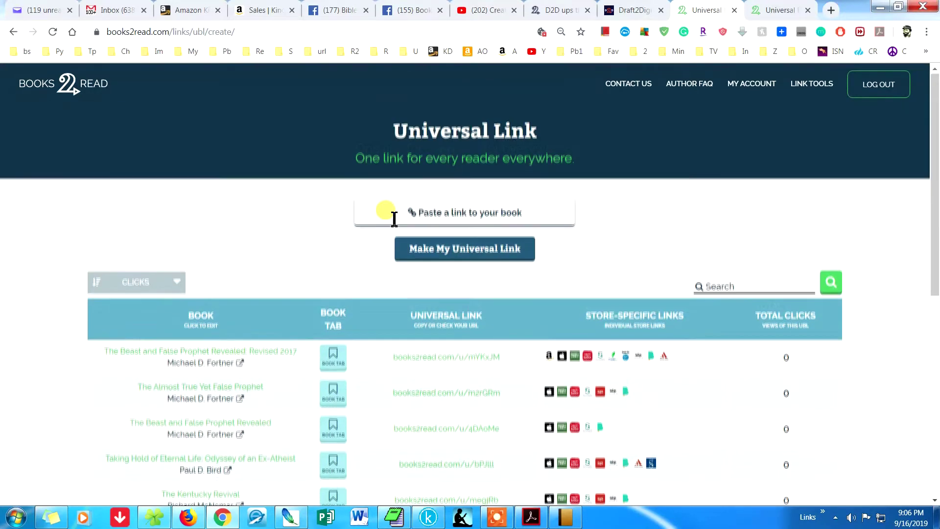
{"action": "left_click", "coordinate": [372, 213]}
{"action": "type", "text": "https://www.amazon.com/Discoveries-Bible-Prophecy-Revised-Revealed-ebook/dp/B00GJEFFKG"}
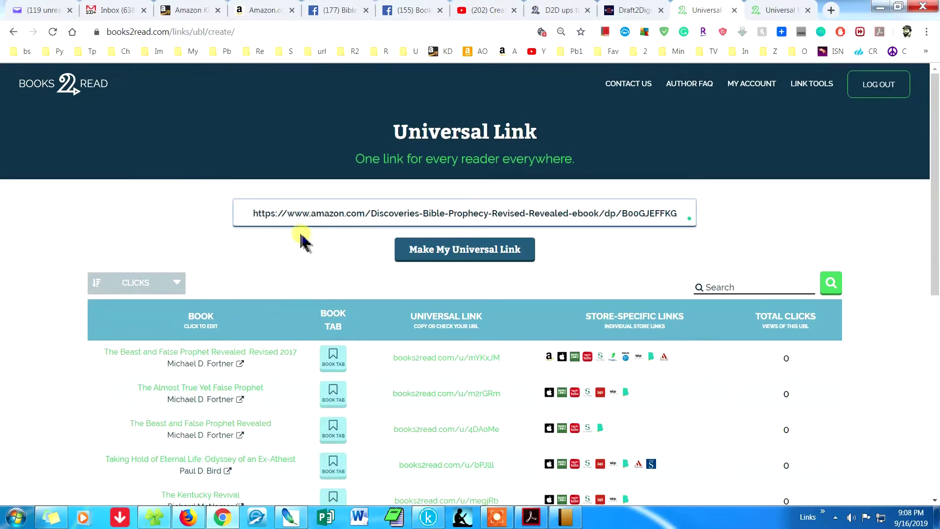
{"action": "left_click", "coordinate": [418, 247]}
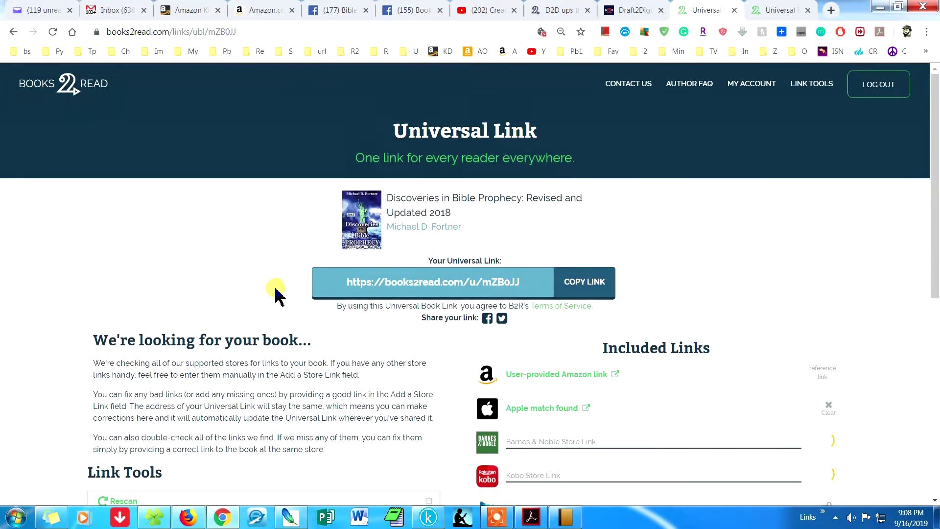
Copy the new universal link and load it in a new browser tab
{"action": "scroll", "coordinate": [276, 294], "scroll_direction": "down", "scroll_amount": 4}
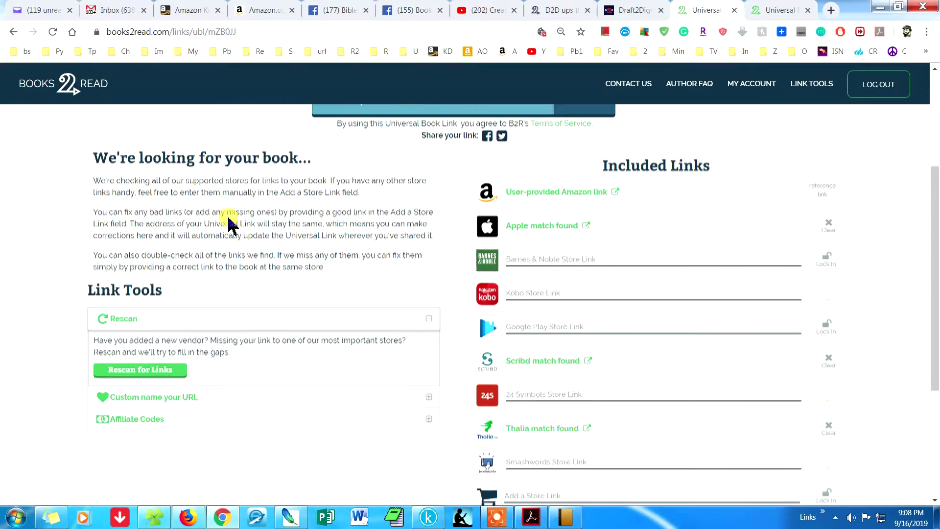
{"action": "scroll", "coordinate": [230, 224], "scroll_direction": "up", "scroll_amount": 1}
{"action": "key", "text": "ctrl+c"}
{"action": "left_click", "coordinate": [831, 9]}
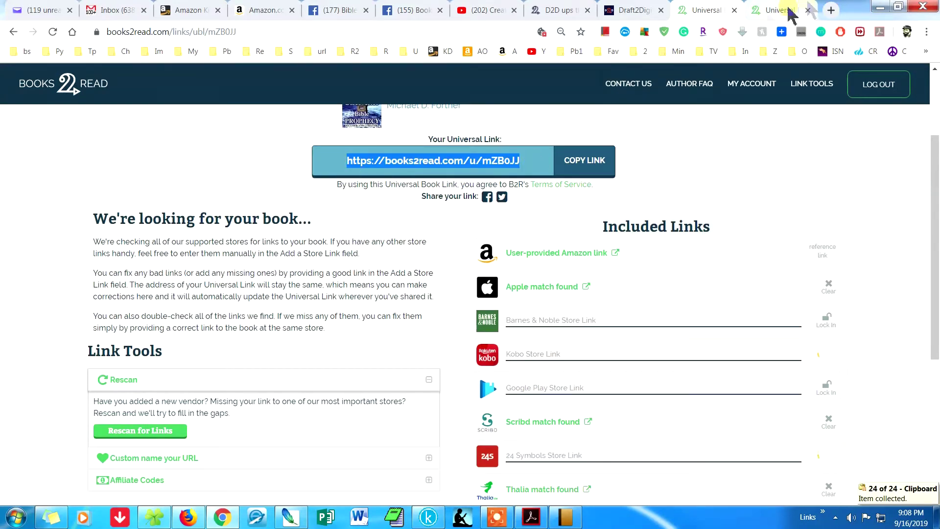
{"action": "key", "text": "ctrl+v"}
{"action": "key", "text": "Return"}
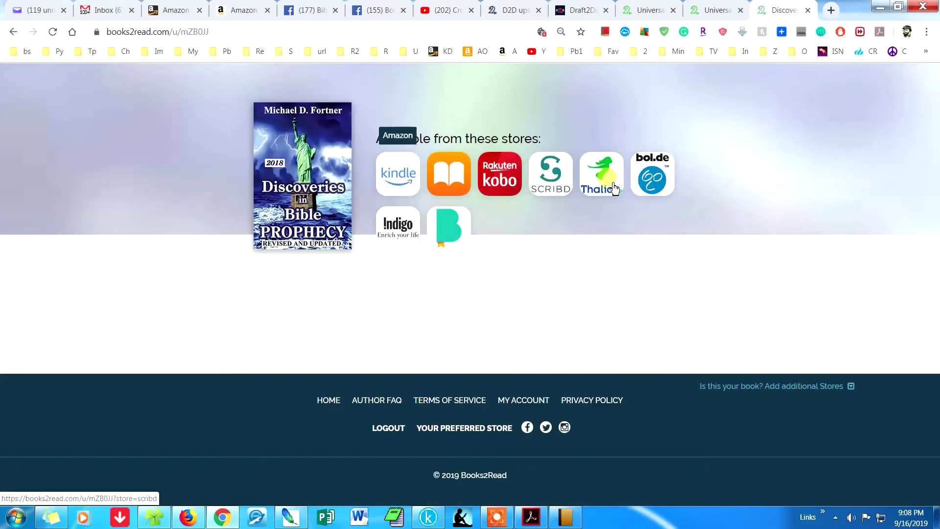
Back on the link management page, expand the custom link name and affiliate codes options
{"action": "left_click", "coordinate": [646, 10]}
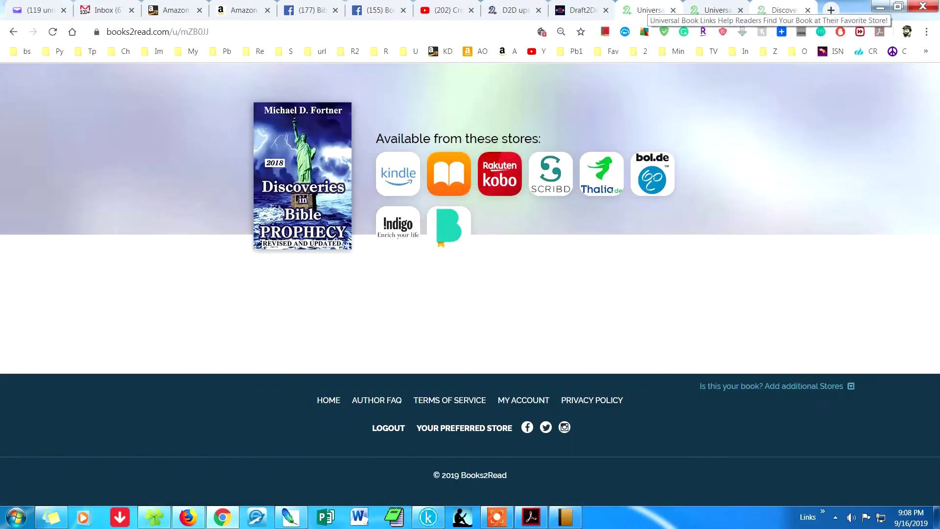
{"action": "scroll", "coordinate": [399, 258], "scroll_direction": "down", "scroll_amount": 2}
{"action": "scroll", "coordinate": [399, 258], "scroll_direction": "down", "scroll_amount": 2}
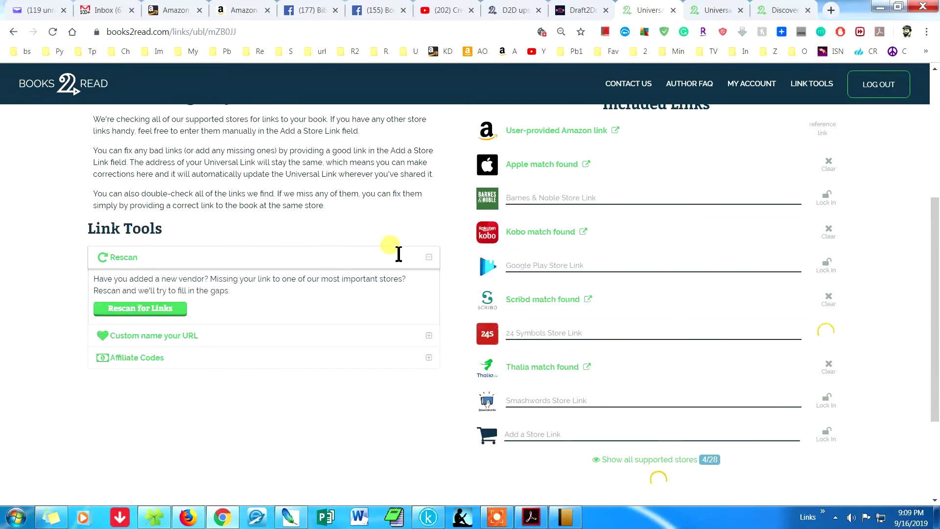
{"action": "scroll", "coordinate": [399, 258], "scroll_direction": "down", "scroll_amount": 1}
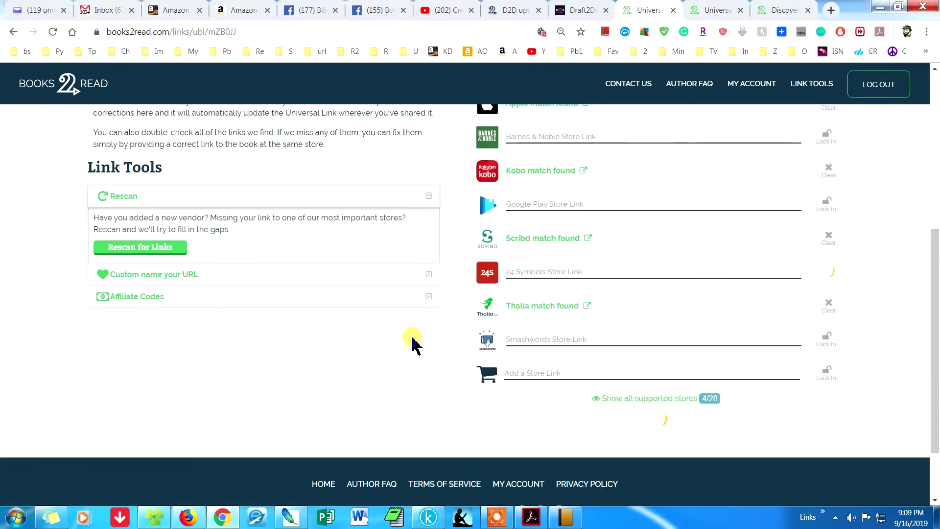
{"action": "left_click", "coordinate": [429, 275]}
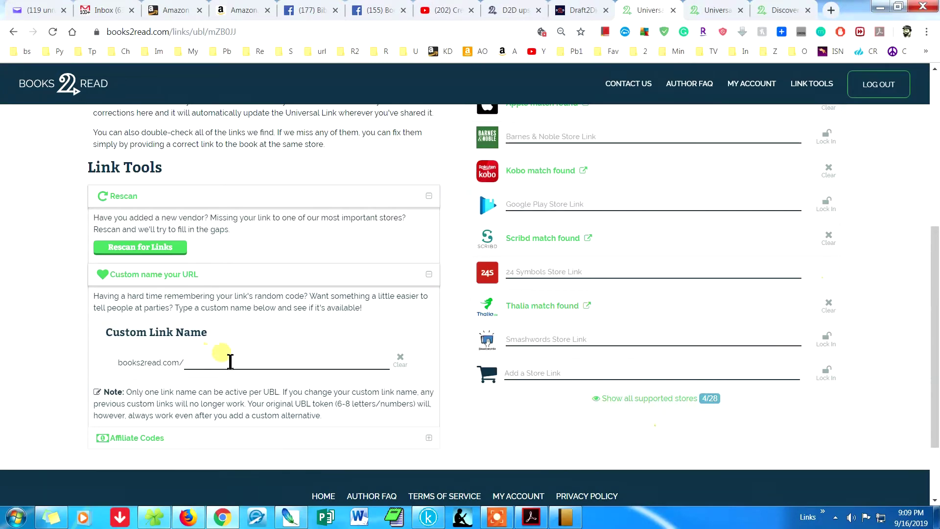
{"action": "left_click", "coordinate": [428, 394]}
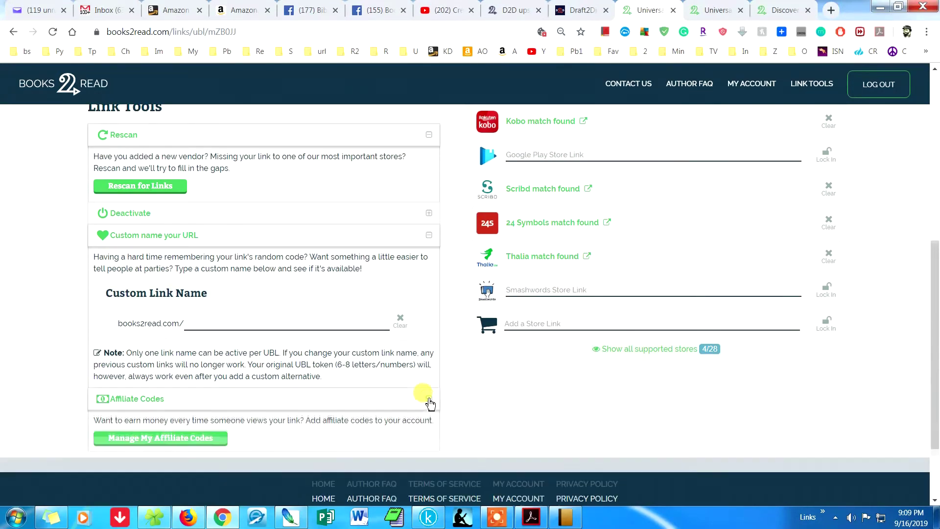
Open Manage My Affiliate Codes in a new tab and switch to it
{"action": "scroll", "coordinate": [157, 372], "scroll_direction": "down", "scroll_amount": 1}
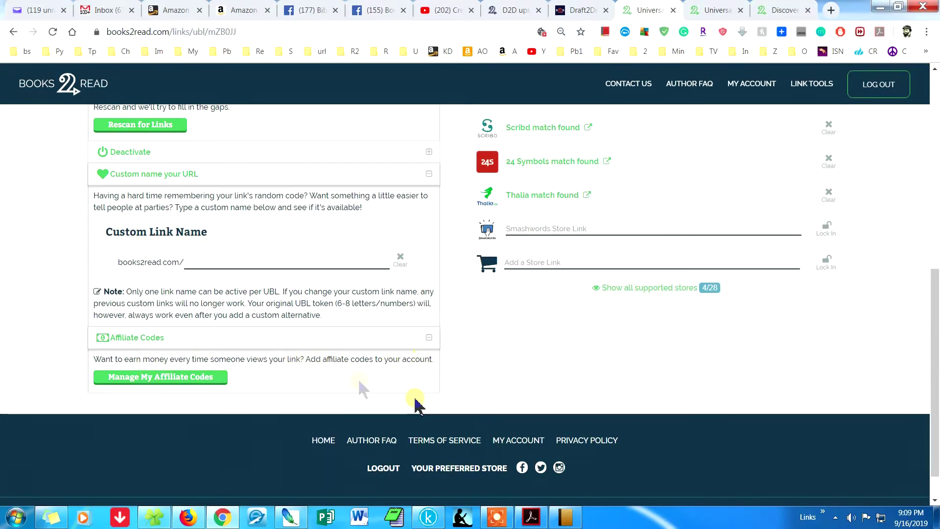
{"action": "right_click", "coordinate": [176, 380]}
{"action": "left_click", "coordinate": [231, 211]}
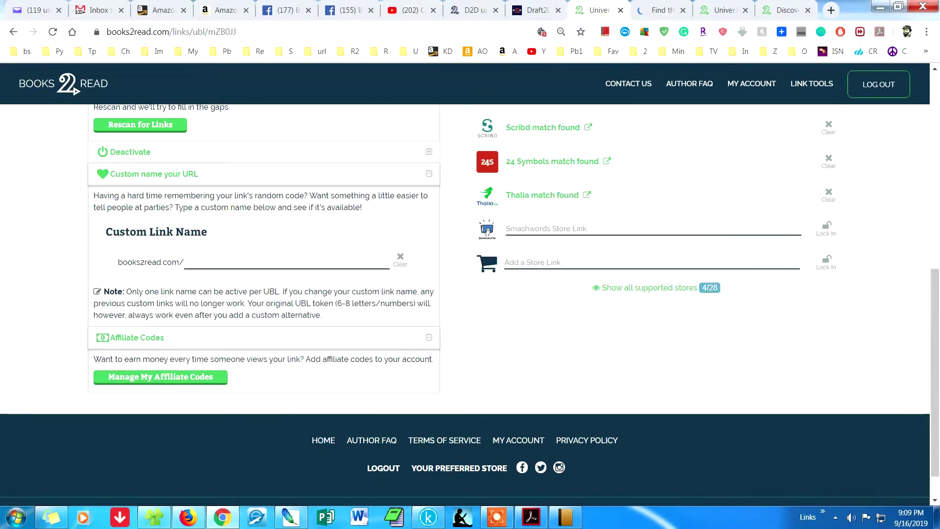
{"action": "left_click", "coordinate": [658, 9]}
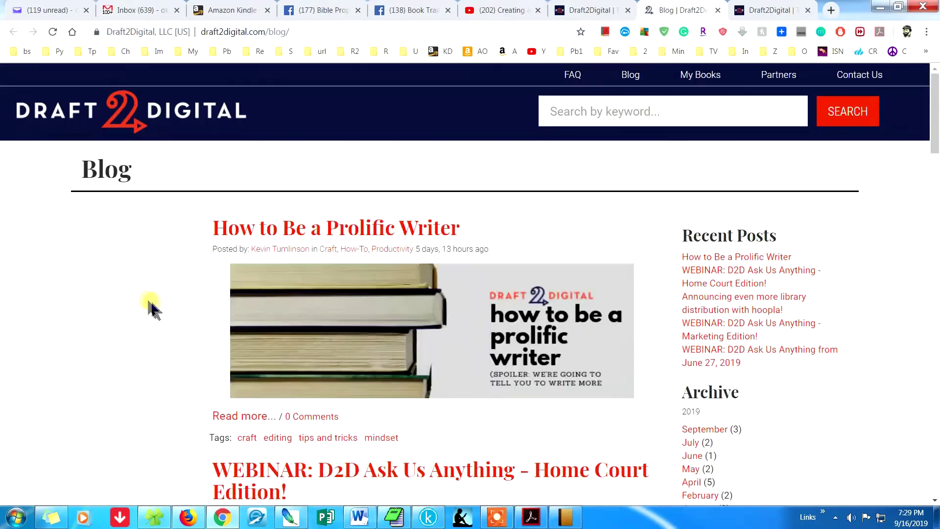
Scroll down the Draft2Digital blog and go to page 2 of the posts
{"action": "scroll", "coordinate": [149, 308], "scroll_direction": "down", "scroll_amount": 8}
{"action": "scroll", "coordinate": [150, 309], "scroll_direction": "down", "scroll_amount": 10}
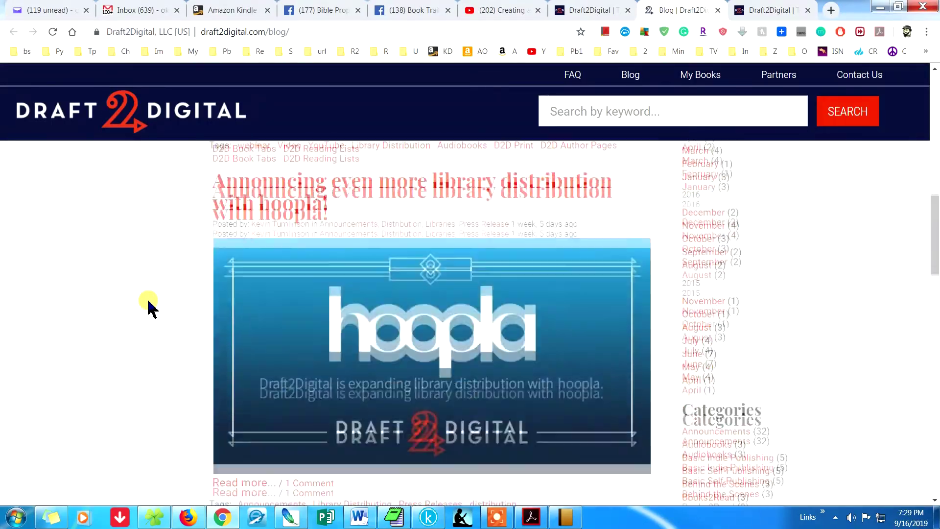
{"action": "scroll", "coordinate": [149, 308], "scroll_direction": "down", "scroll_amount": 15}
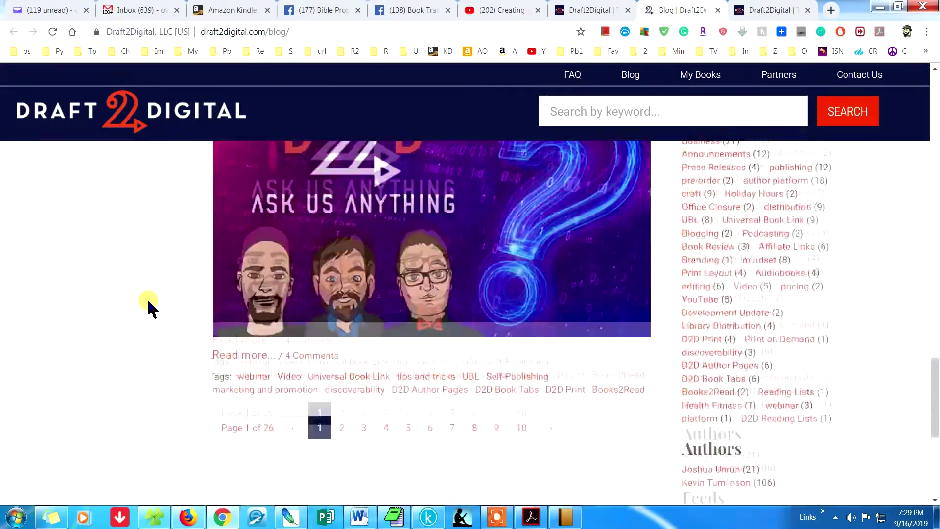
{"action": "left_click", "coordinate": [342, 350]}
Browse the page 2 blog posts, such as 'GUEST POST: 7 Ways to Polish Your Manuscript Before You Self-Publish'
{"action": "scroll", "coordinate": [167, 350], "scroll_direction": "down", "scroll_amount": 6}
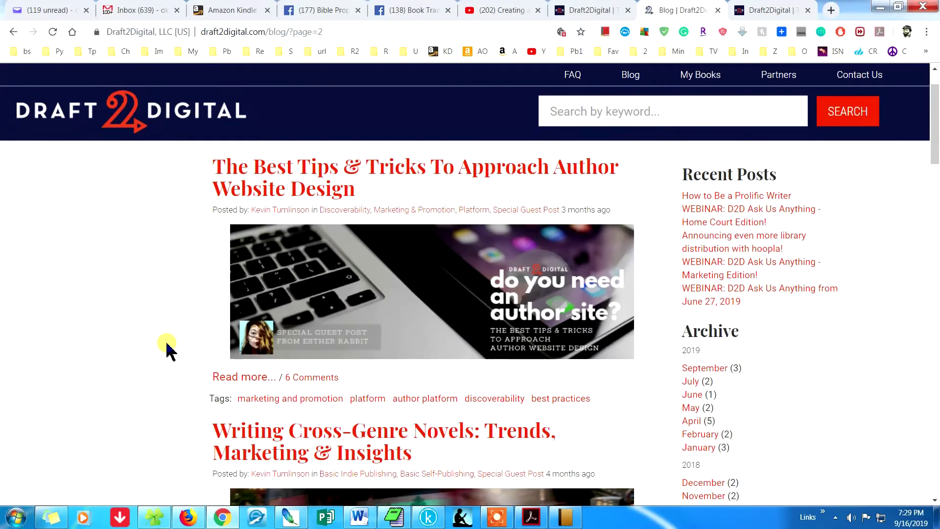
{"action": "scroll", "coordinate": [166, 350], "scroll_direction": "down", "scroll_amount": 12}
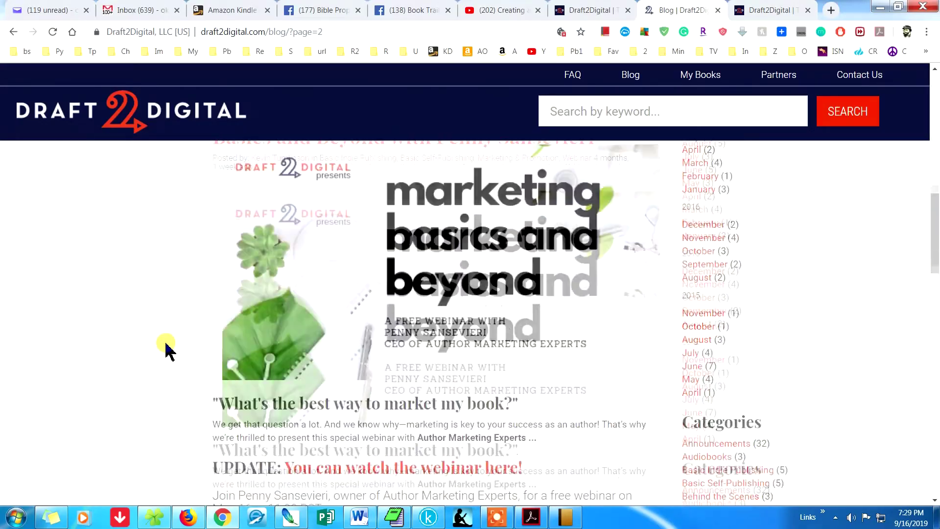
{"action": "scroll", "coordinate": [166, 350], "scroll_direction": "down", "scroll_amount": 8}
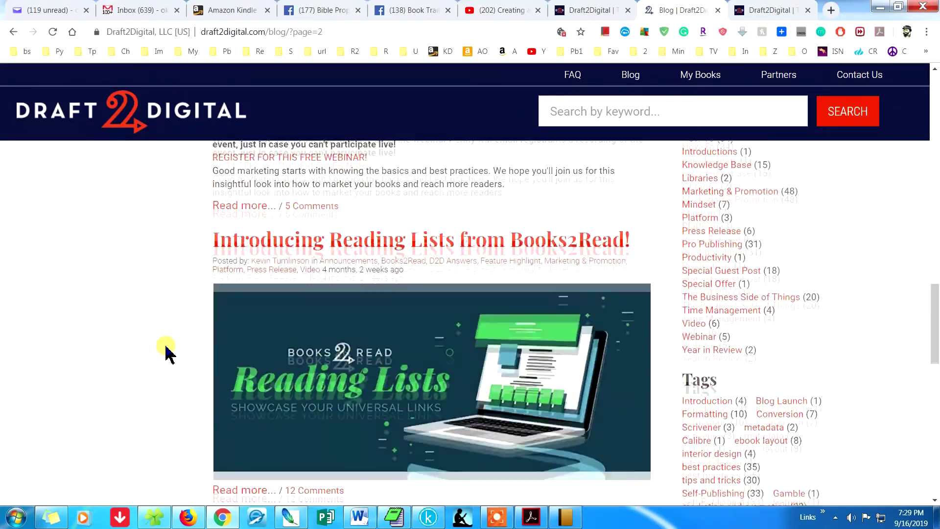
{"action": "scroll", "coordinate": [167, 350], "scroll_direction": "up", "scroll_amount": 1}
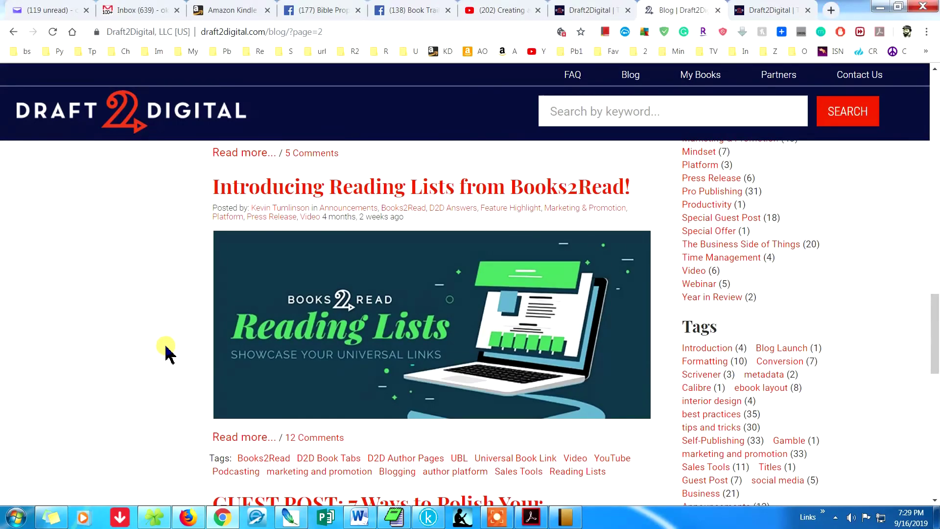
{"action": "scroll", "coordinate": [166, 350], "scroll_direction": "down", "scroll_amount": 4}
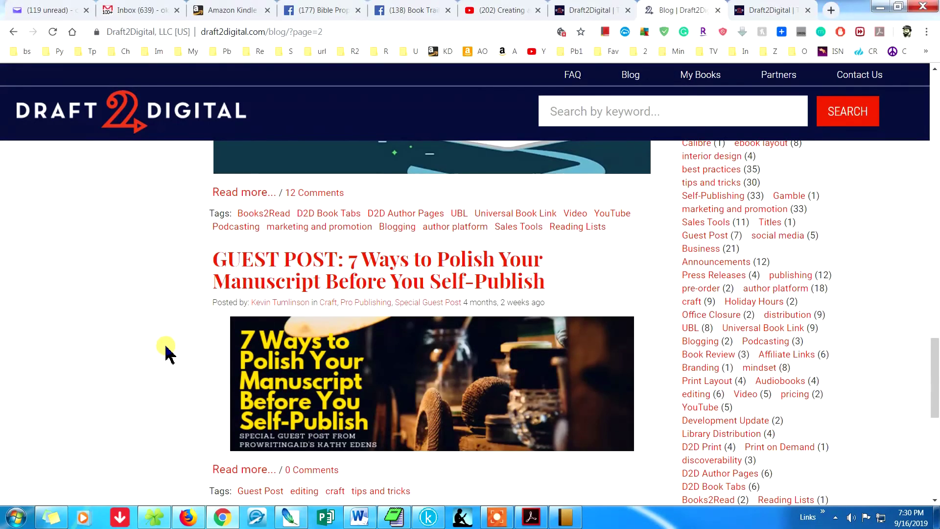